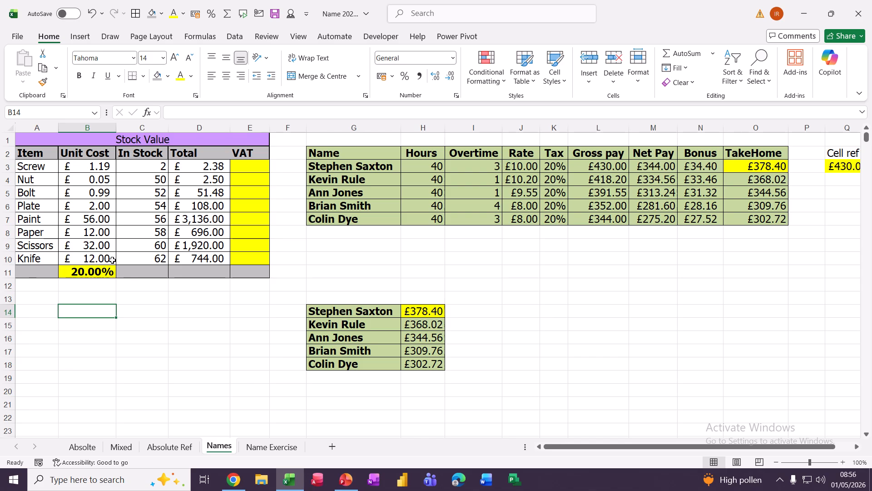
Name the 20% rate cell B11 vat on the Names sheet
{"action": "left_click", "coordinate": [87, 273]}
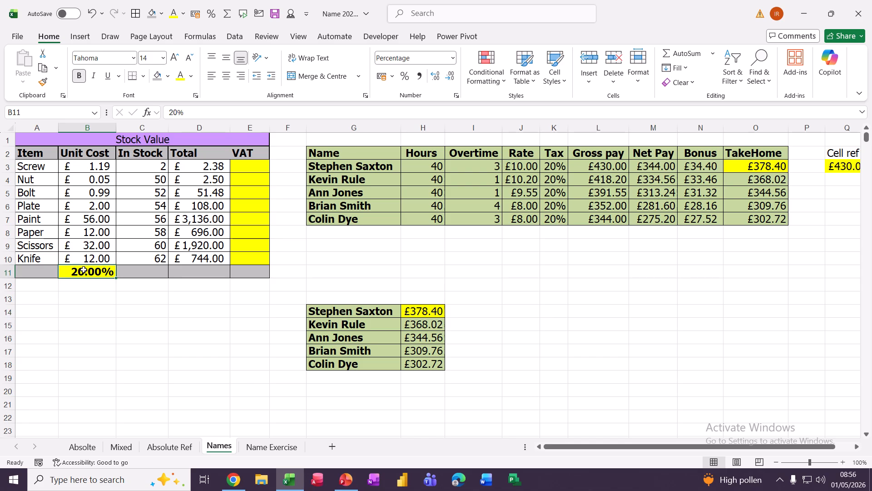
{"action": "left_click", "coordinate": [27, 112]}
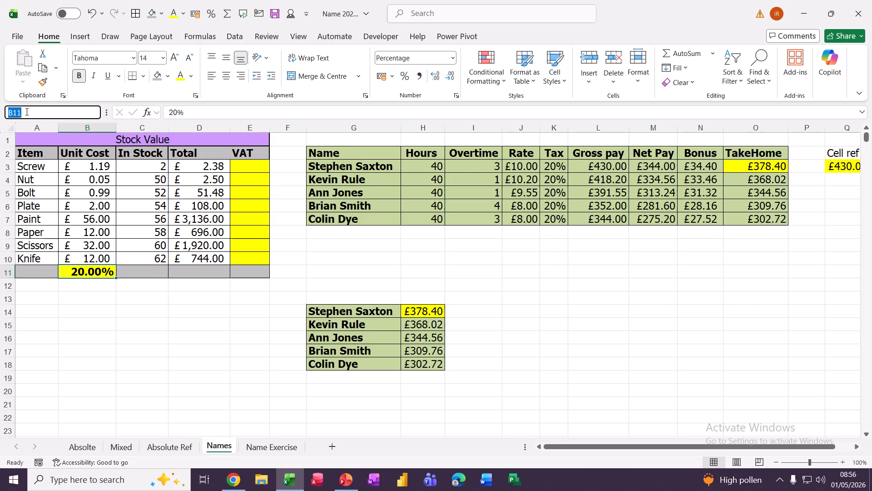
{"action": "type", "text": "vat"}
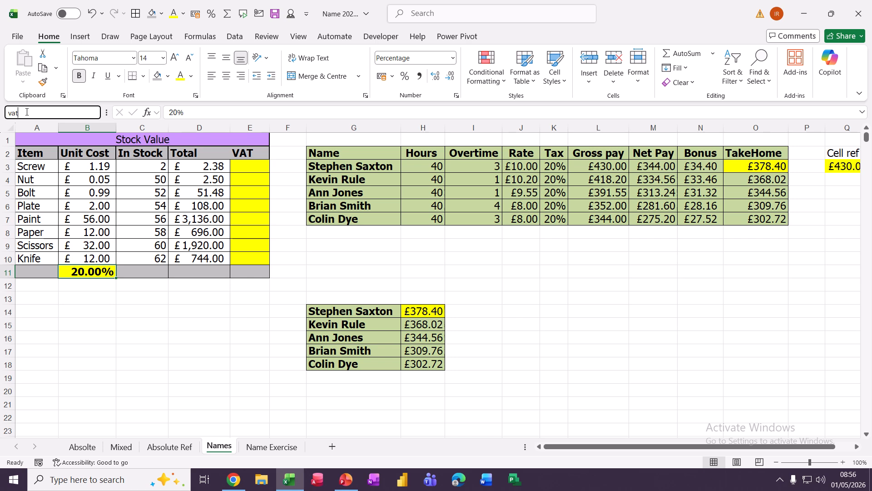
{"action": "key", "text": "Return"}
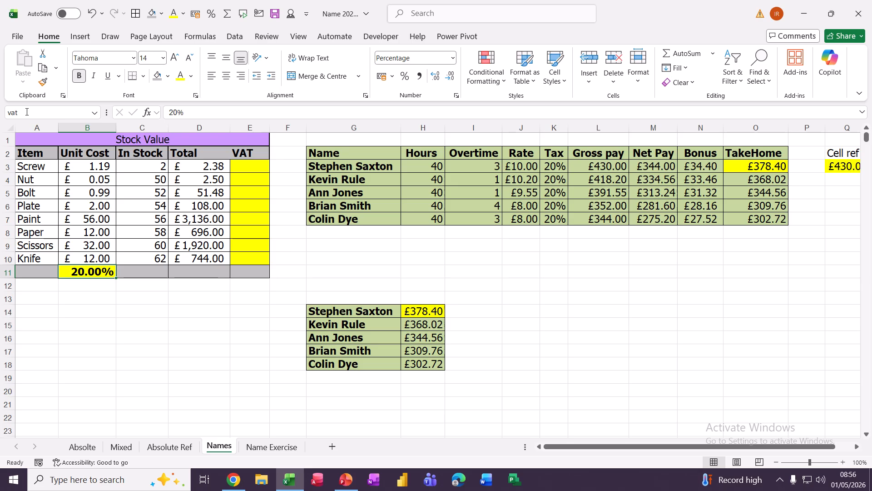
Calculate the Screw item's VAT in E3 with the formula =D3*vat
{"action": "left_click", "coordinate": [244, 168]}
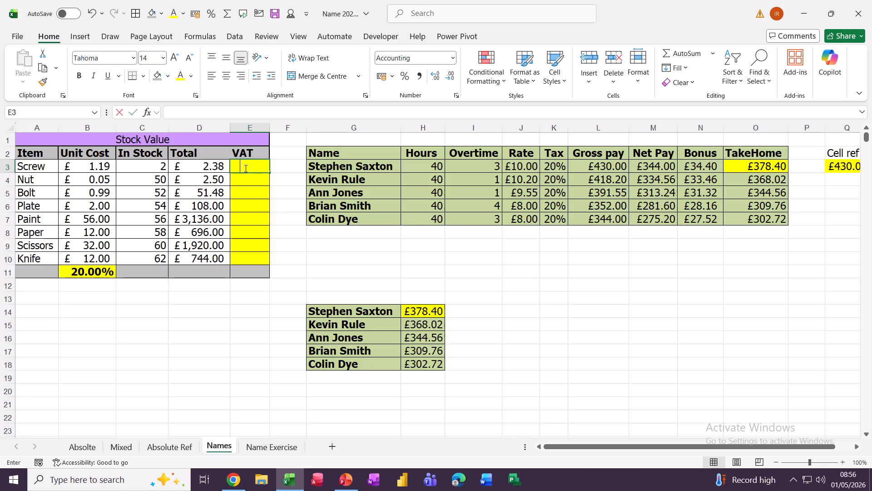
{"action": "type", "text": "="}
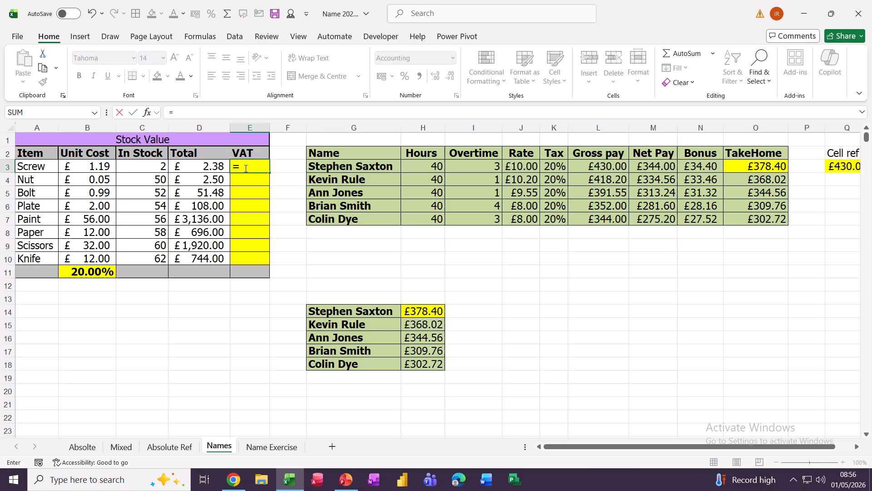
{"action": "left_click", "coordinate": [187, 166]}
{"action": "type", "text": "*"}
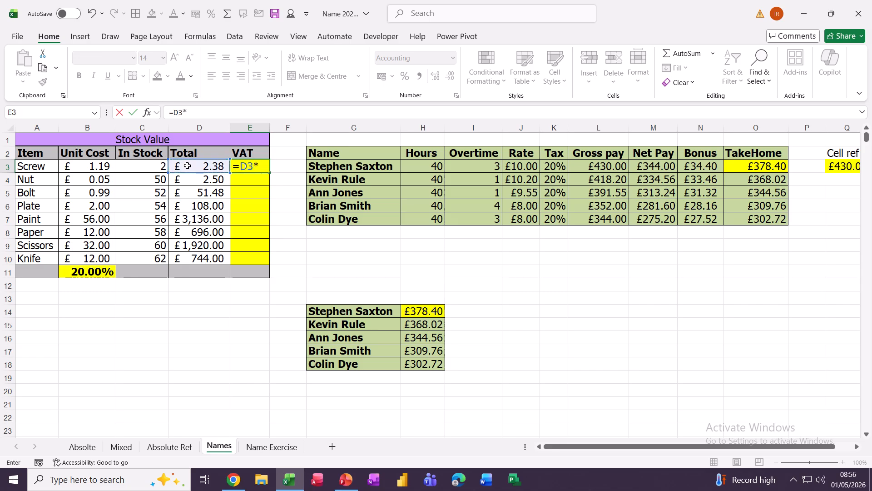
{"action": "type", "text": "vat"}
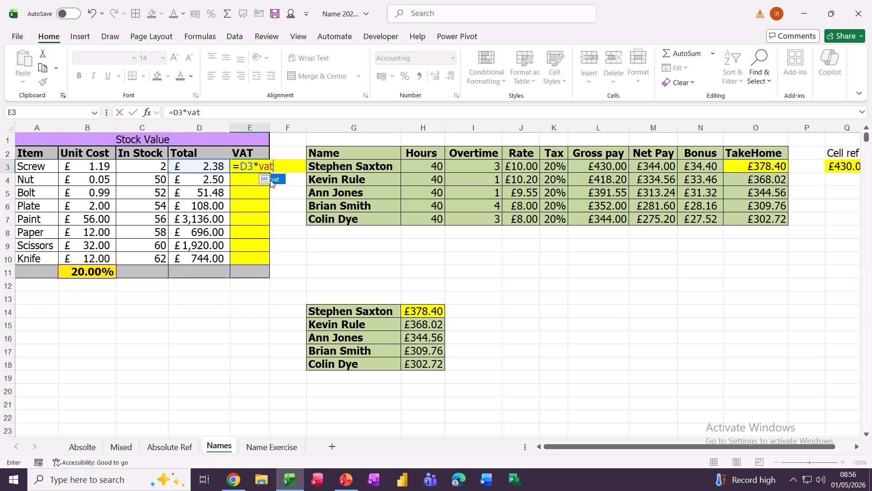
{"action": "left_click", "coordinate": [132, 113]}
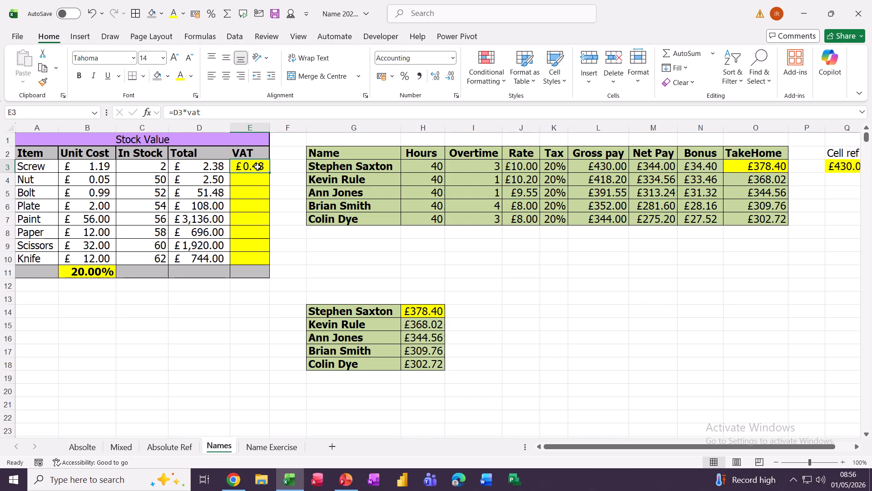
Copy the VAT formula from E3 down to E10 and autofit column E's width
{"action": "left_click_drag", "start_coordinate": [269, 172], "coordinate": [271, 261]}
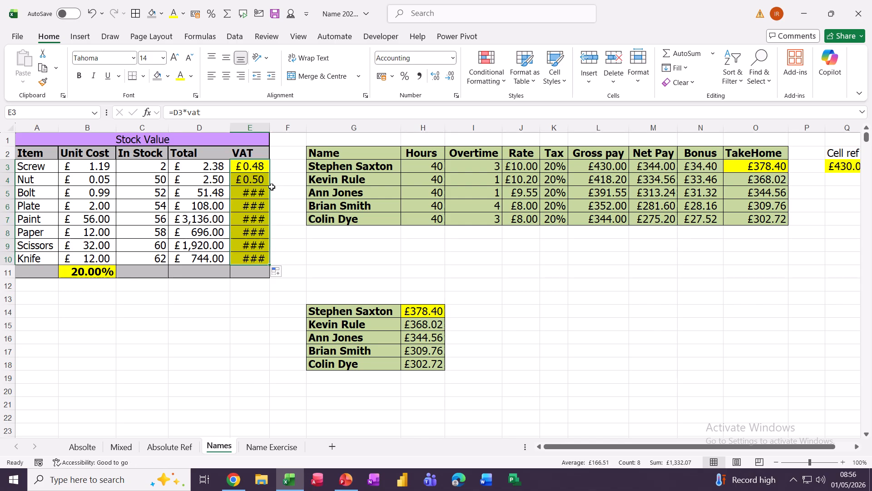
{"action": "double_click", "coordinate": [270, 128]}
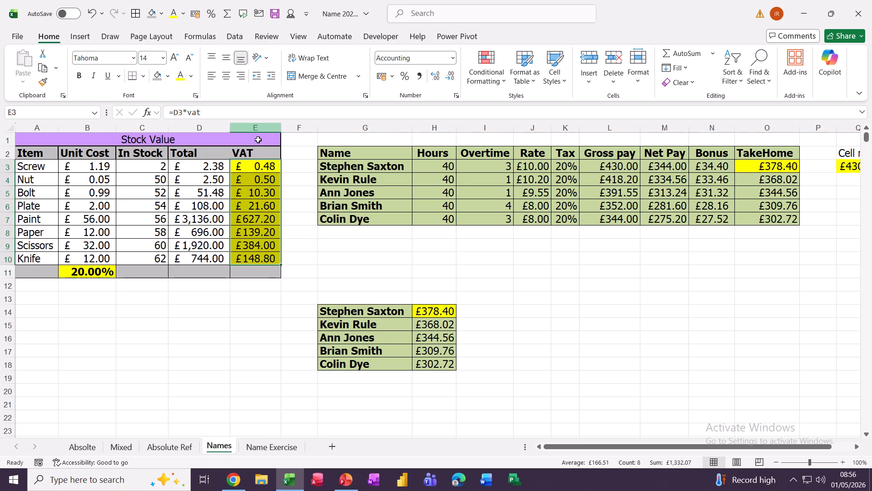
{"action": "left_click", "coordinate": [247, 197]}
{"action": "left_click", "coordinate": [249, 217]}
{"action": "left_click", "coordinate": [252, 235]}
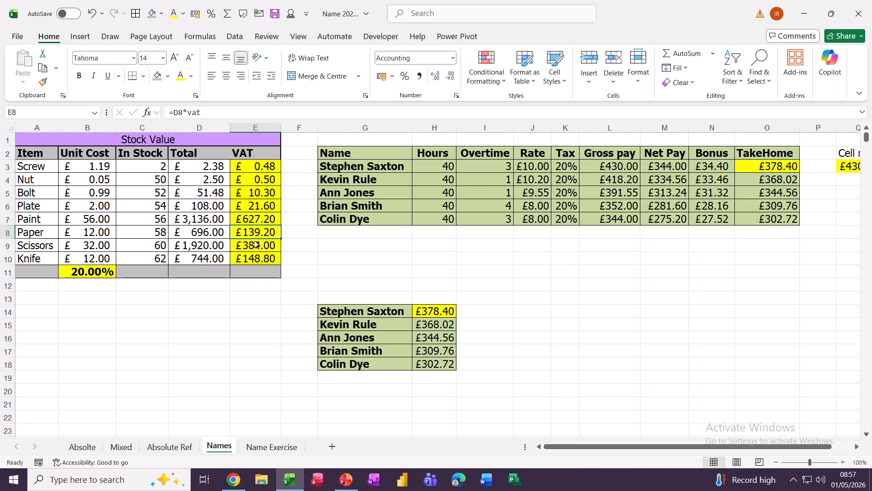
{"action": "left_click", "coordinate": [257, 244]}
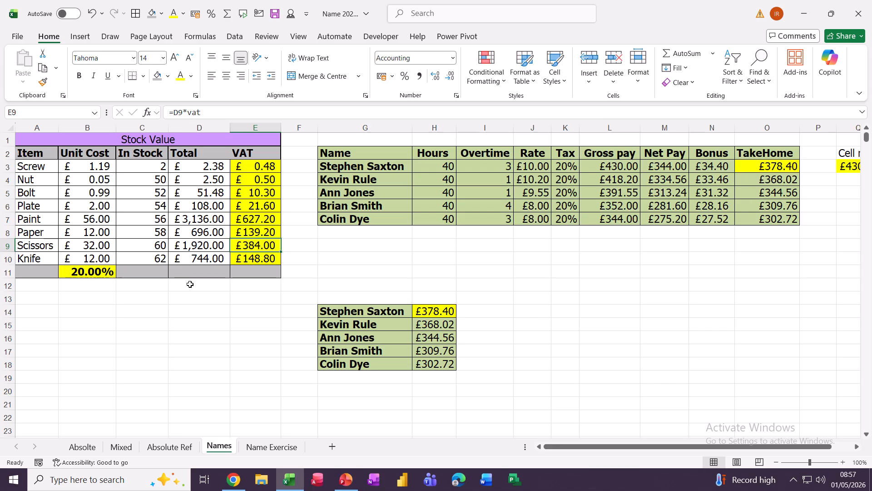
Enter =vat in cell C15 and format the cell as a percentage
{"action": "left_click", "coordinate": [146, 323]}
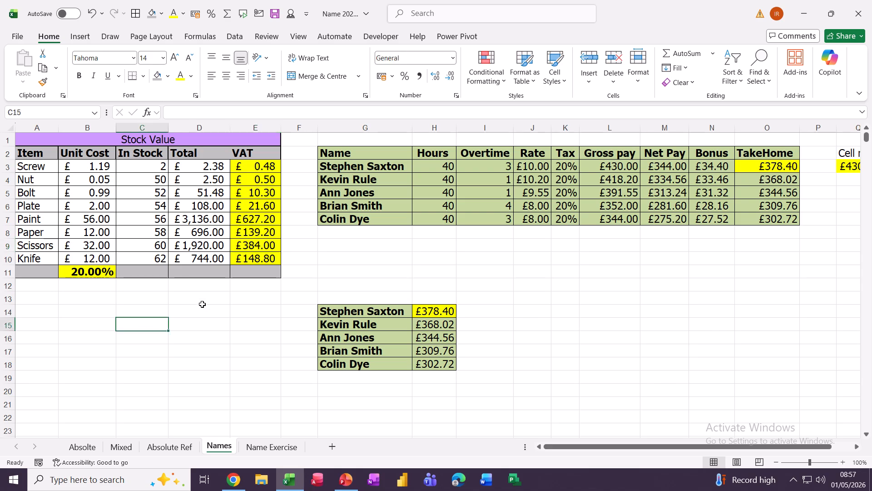
{"action": "type", "text": "="}
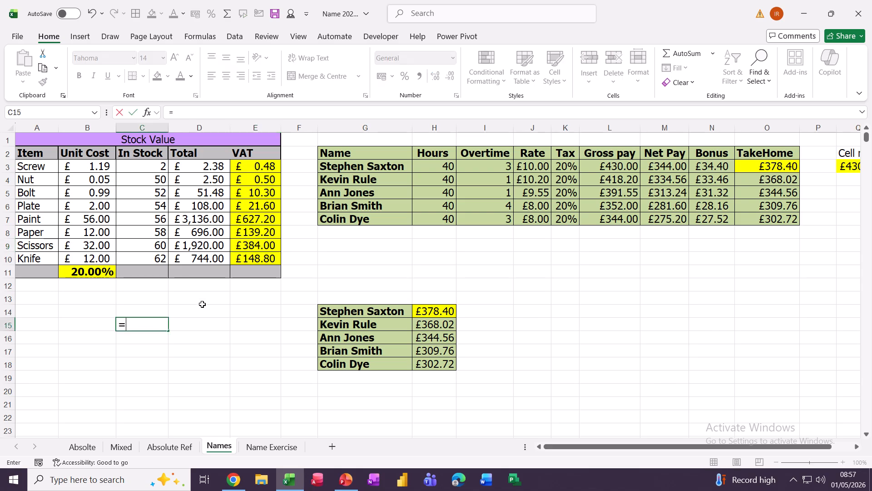
{"action": "type", "text": "vat"}
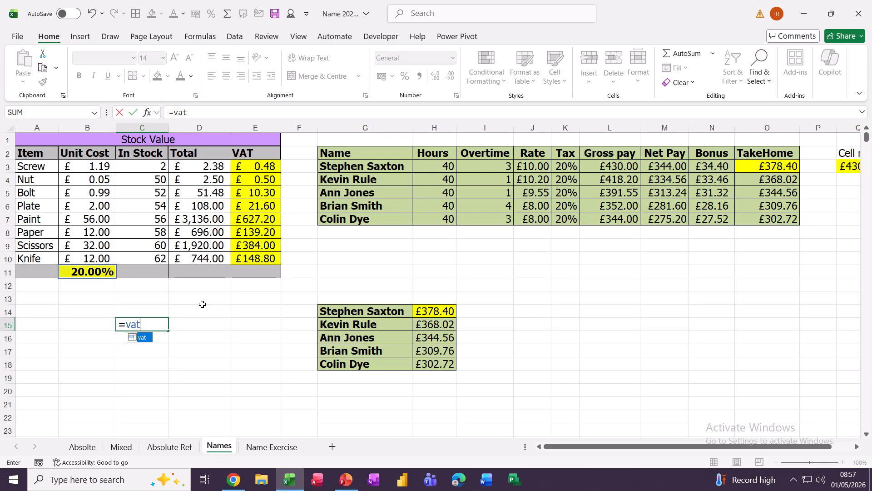
{"action": "key", "text": "Return"}
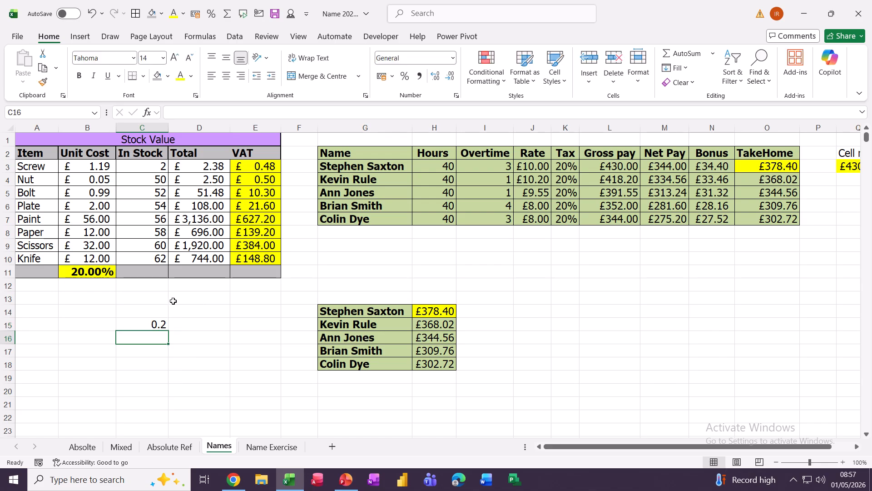
{"action": "left_click", "coordinate": [149, 324]}
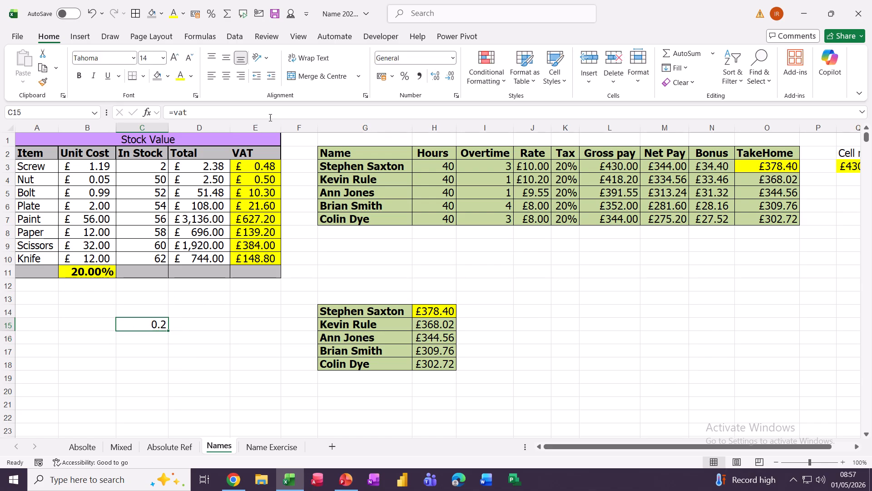
{"action": "left_click", "coordinate": [404, 78]}
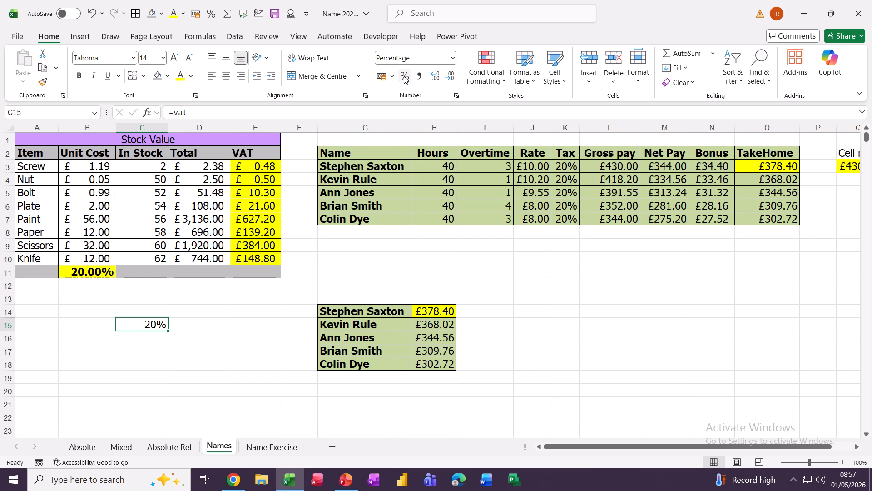
On the Name Exercise sheet, enter =C15*vat in cell C16 below the Cost total
{"action": "left_click", "coordinate": [272, 447]}
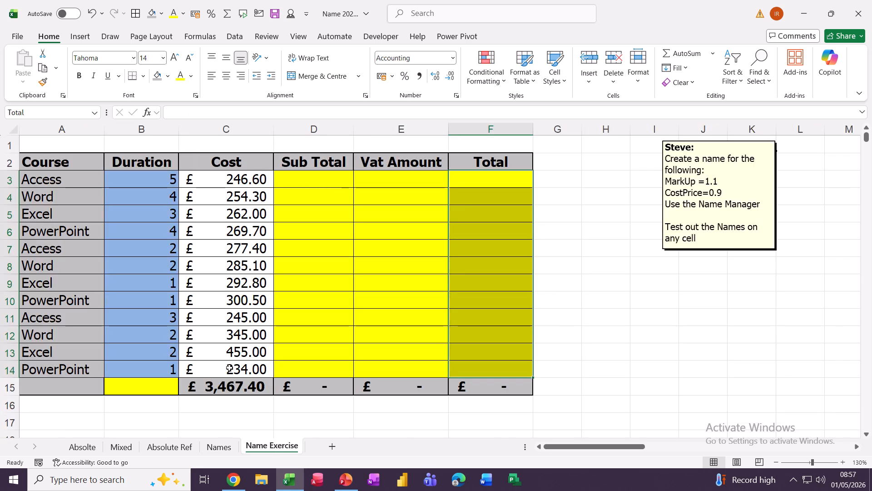
{"action": "scroll", "coordinate": [232, 366], "scroll_direction": "down", "scroll_amount": 3}
{"action": "left_click", "coordinate": [226, 249]}
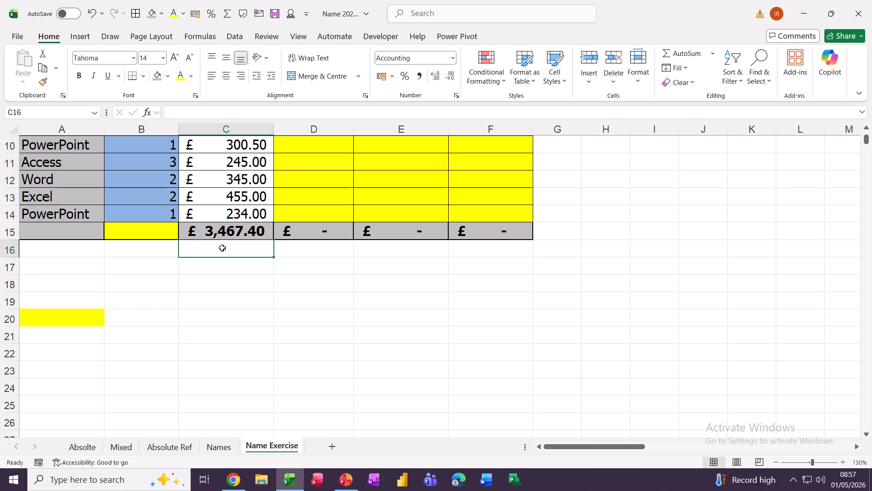
{"action": "type", "text": "="}
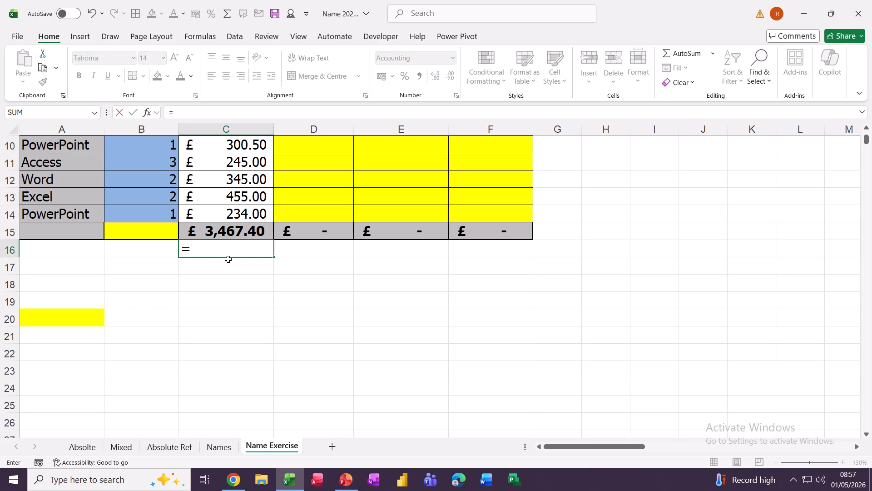
{"action": "left_click", "coordinate": [199, 234]}
{"action": "type", "text": "*"}
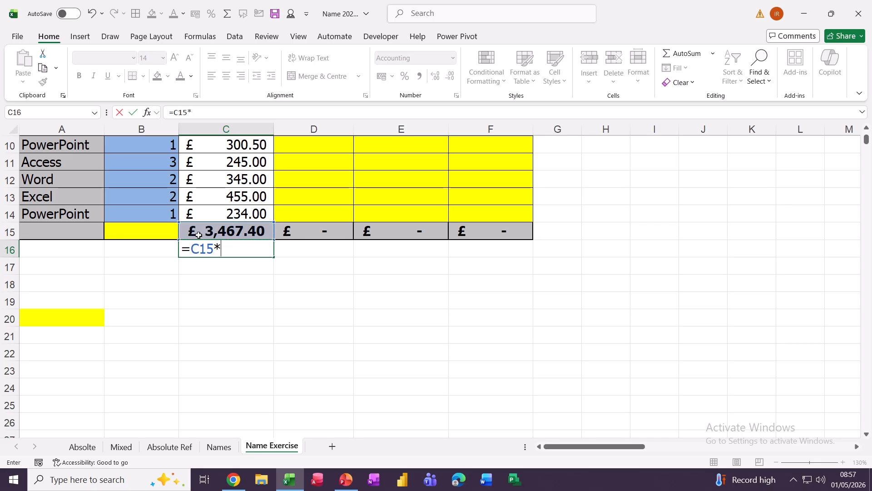
{"action": "type", "text": "vat"}
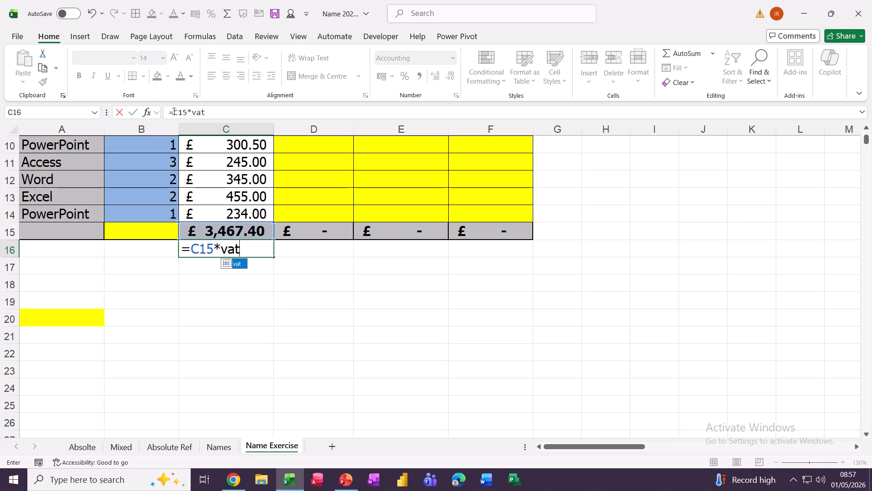
{"action": "left_click", "coordinate": [133, 112]}
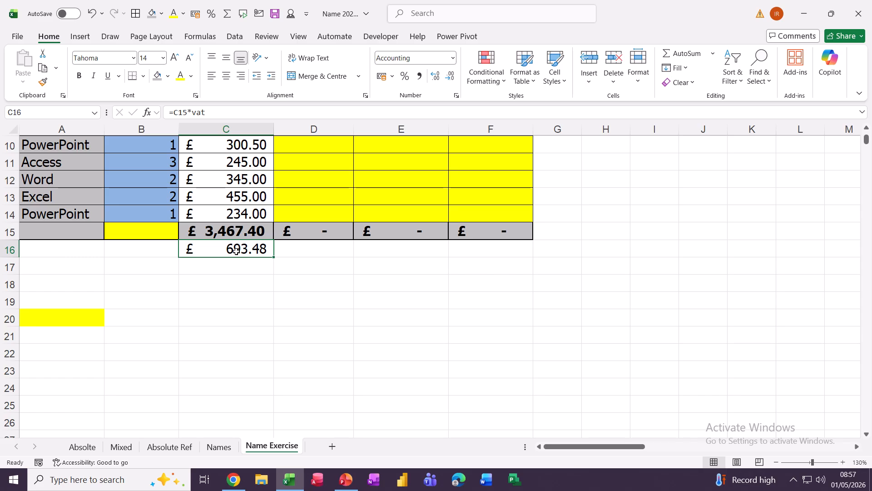
Jump from the Name Exercise sheet to the cell named vat by its defined name
{"action": "left_click", "coordinate": [29, 113]}
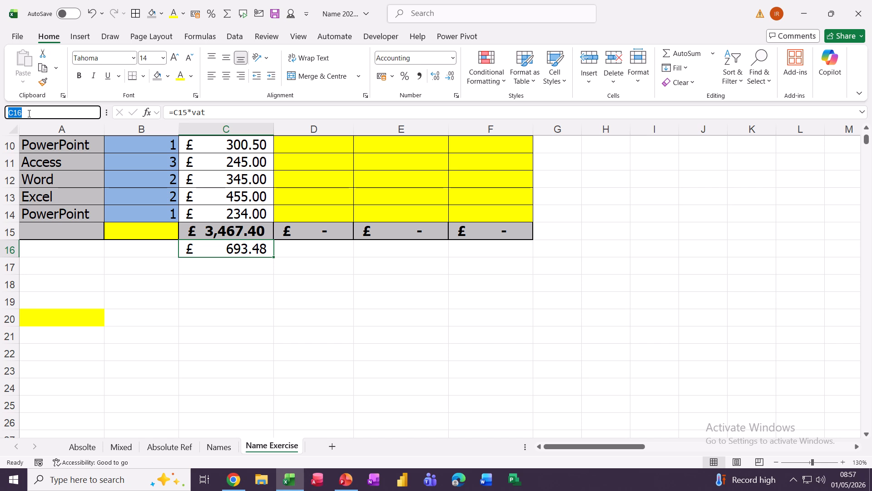
{"action": "type", "text": "vat"}
{"action": "key", "text": "Return"}
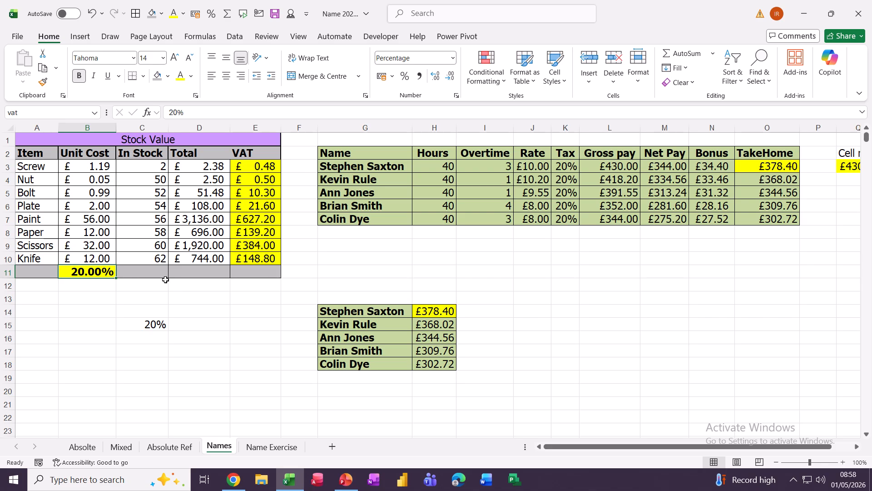
Jump to the existing named cell at A12345 by its defined name
{"action": "left_click", "coordinate": [21, 113]}
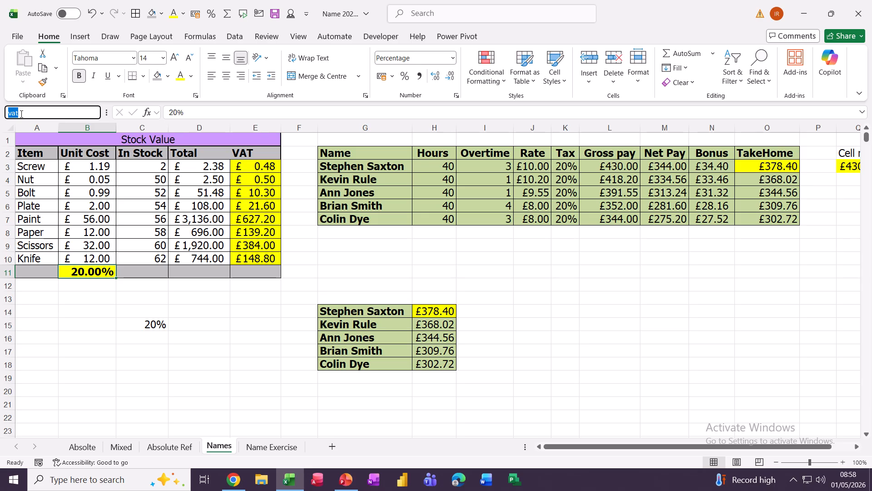
{"action": "type", "text": "st"}
{"action": "type", "text": "op"}
{"action": "key", "text": "Return"}
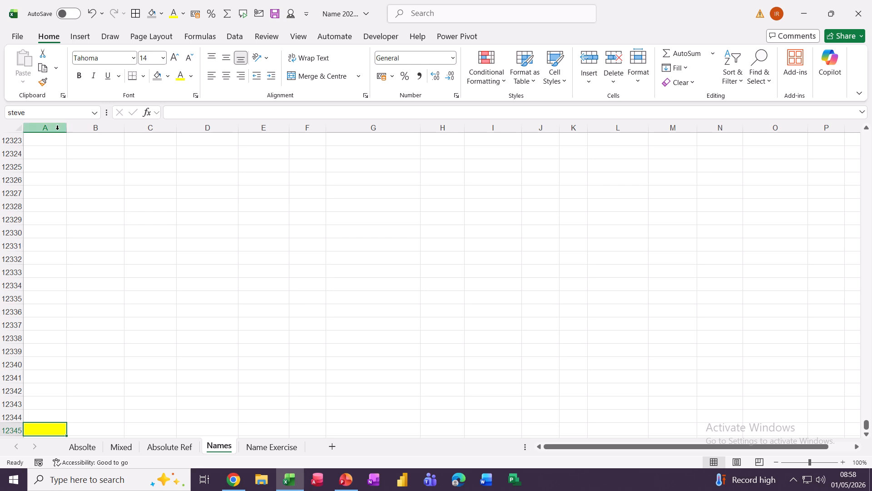
Return from A12345 to the cell named vat and bring the Stock Value table into view
{"action": "left_click", "coordinate": [28, 113]}
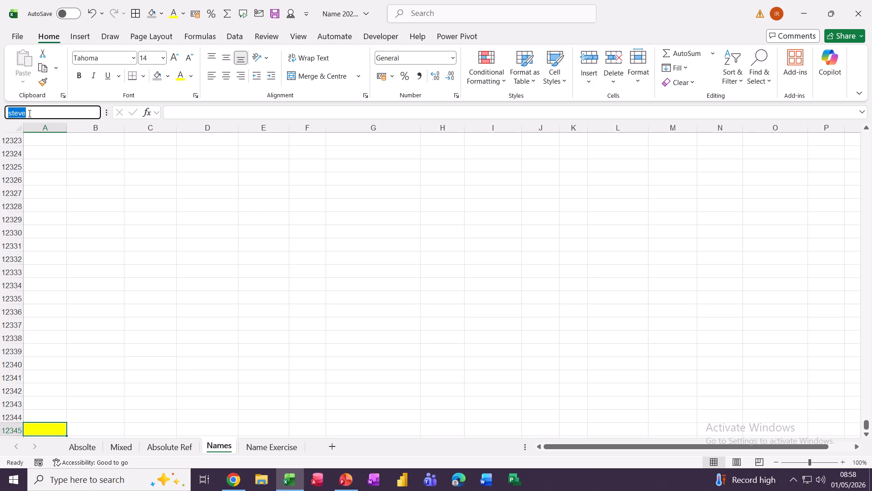
{"action": "type", "text": "vat"}
{"action": "key", "text": "Return"}
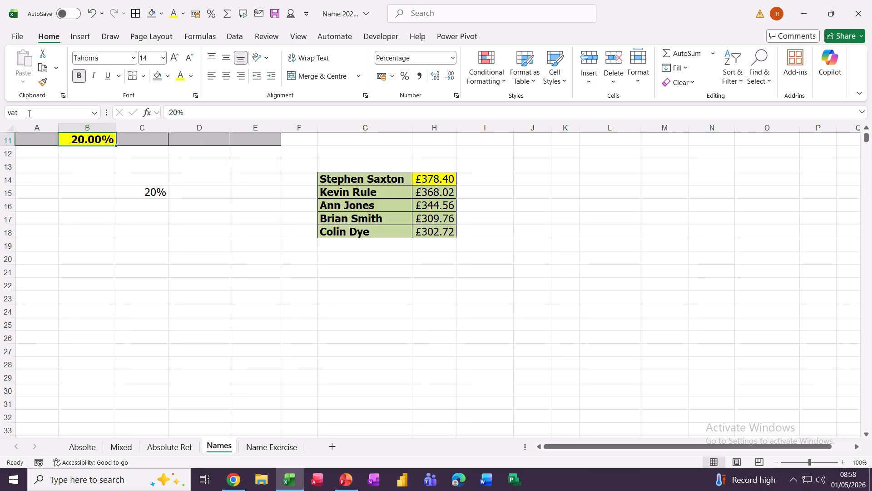
{"action": "scroll", "coordinate": [160, 278], "scroll_direction": "up", "scroll_amount": 4}
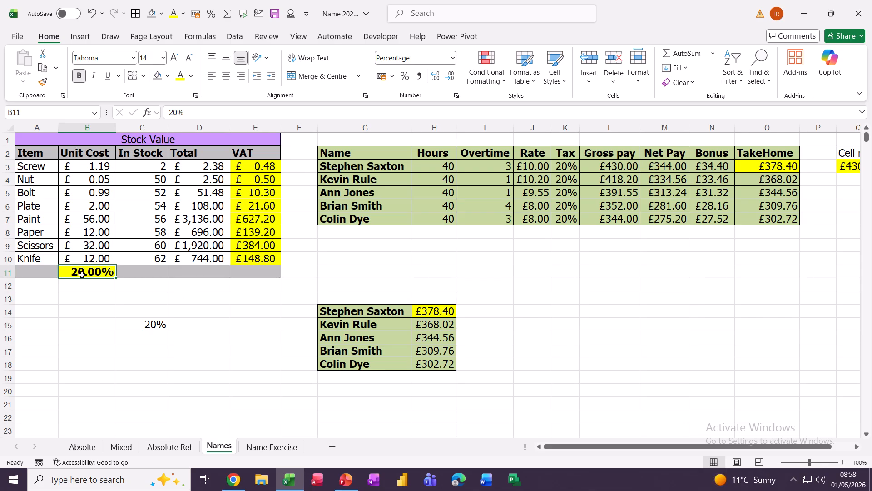
Try to give cell B11 the name fddfgf
{"action": "left_click", "coordinate": [22, 111]}
{"action": "type", "text": "fddfgf"}
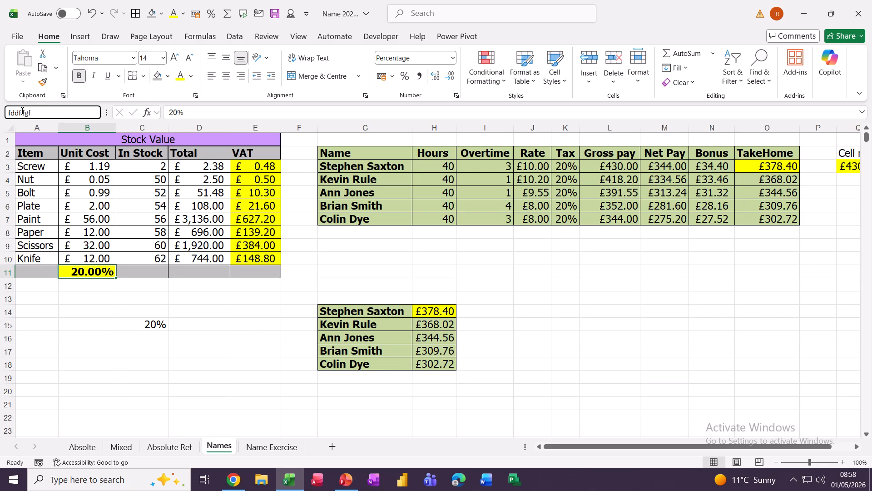
{"action": "key", "text": "Return"}
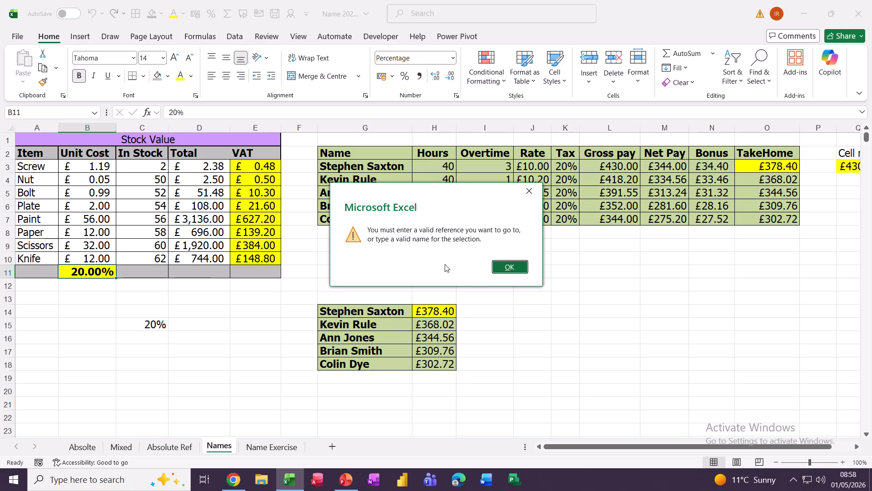
{"action": "left_click", "coordinate": [501, 270]}
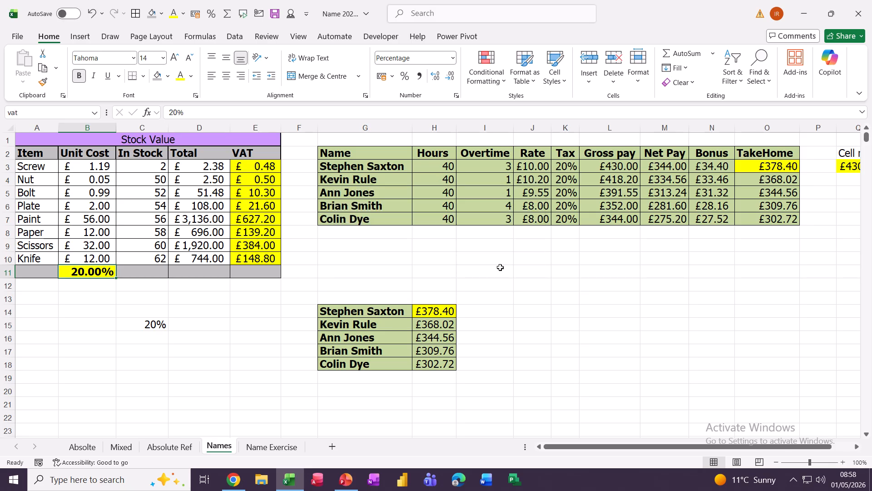
Look through the list of the workbook's defined names and reselect cell B11
{"action": "left_click", "coordinate": [95, 112]}
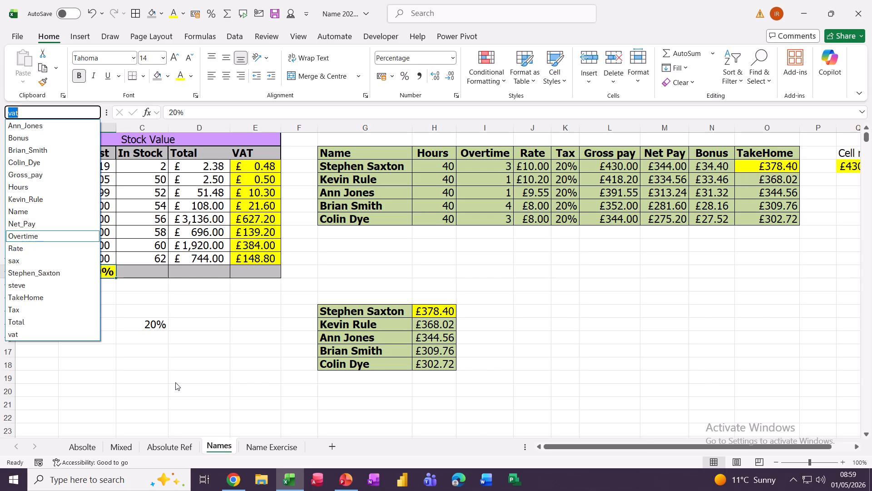
{"action": "key", "text": "Escape"}
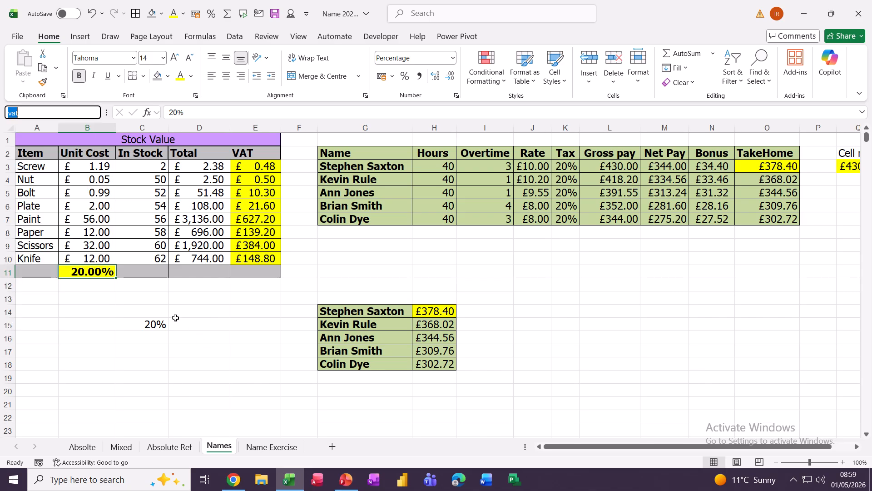
{"action": "left_click", "coordinate": [81, 272]}
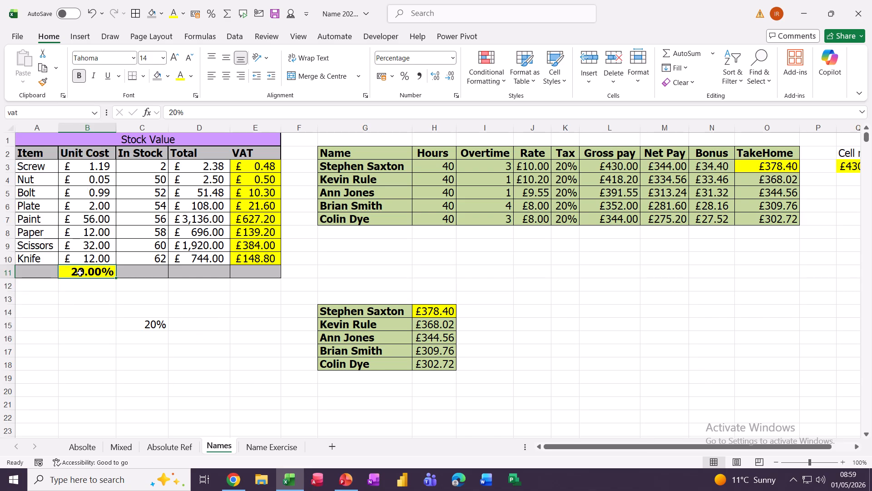
Try replacing the value in the cell named vat with gfg, and undo the entry
{"action": "type", "text": "gfg"}
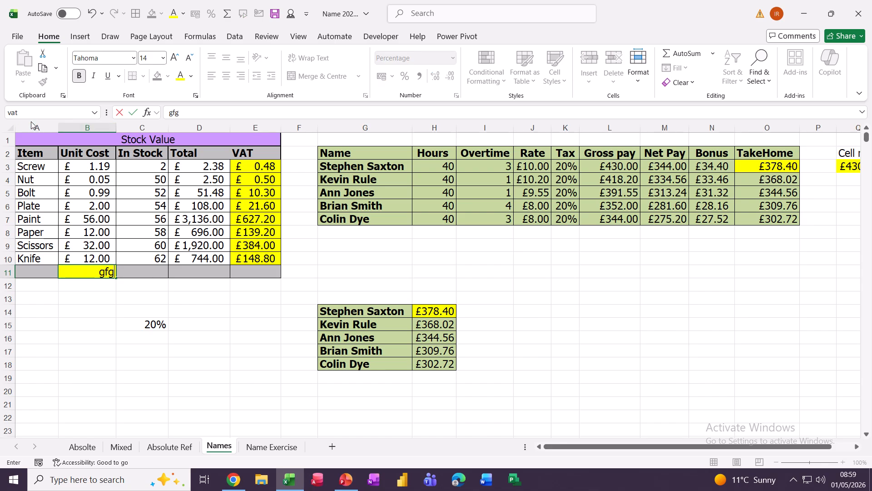
{"action": "key", "text": "Return"}
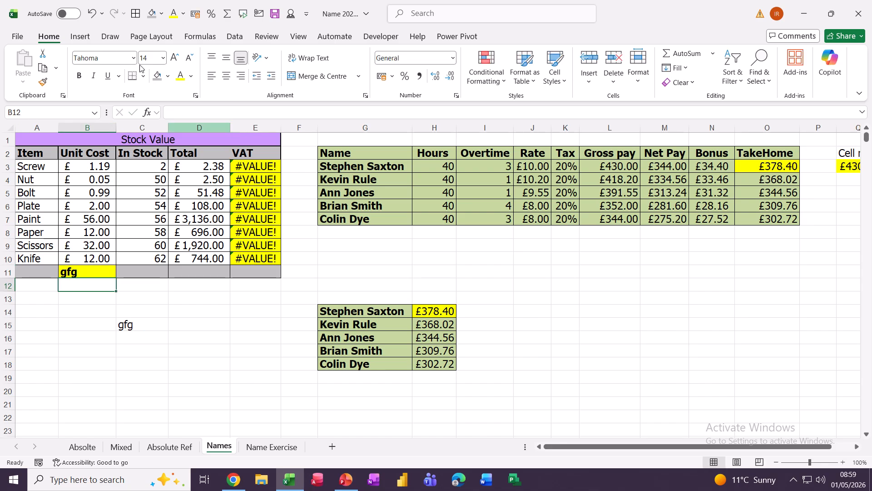
{"action": "left_click", "coordinate": [91, 14]}
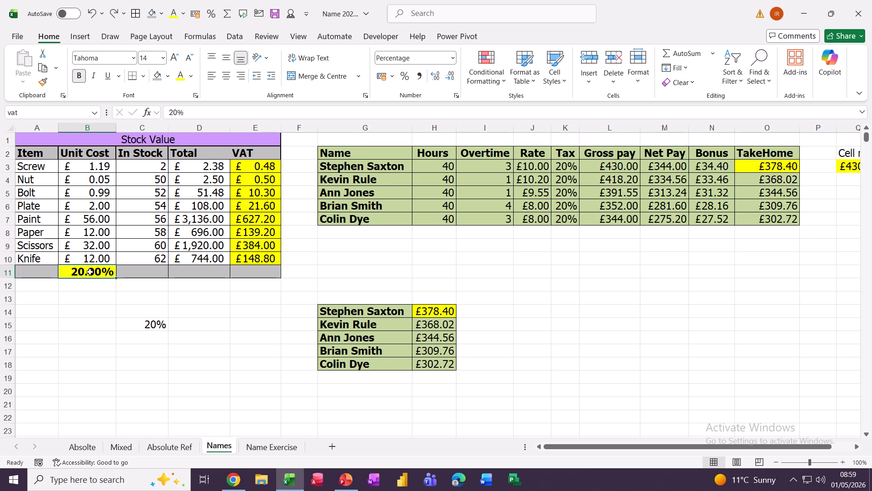
Try to give cell A11 the already used name vat
{"action": "left_click", "coordinate": [34, 272]}
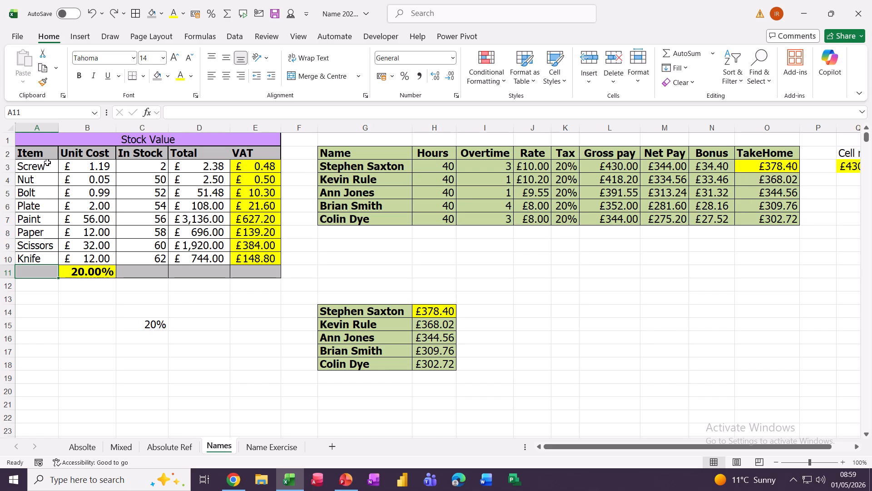
{"action": "left_click", "coordinate": [25, 110]}
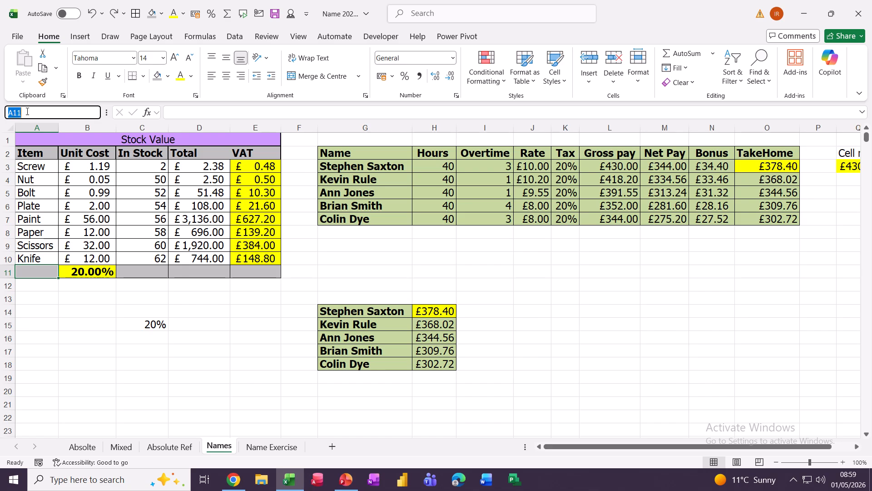
{"action": "type", "text": "vat"}
{"action": "key", "text": "Return"}
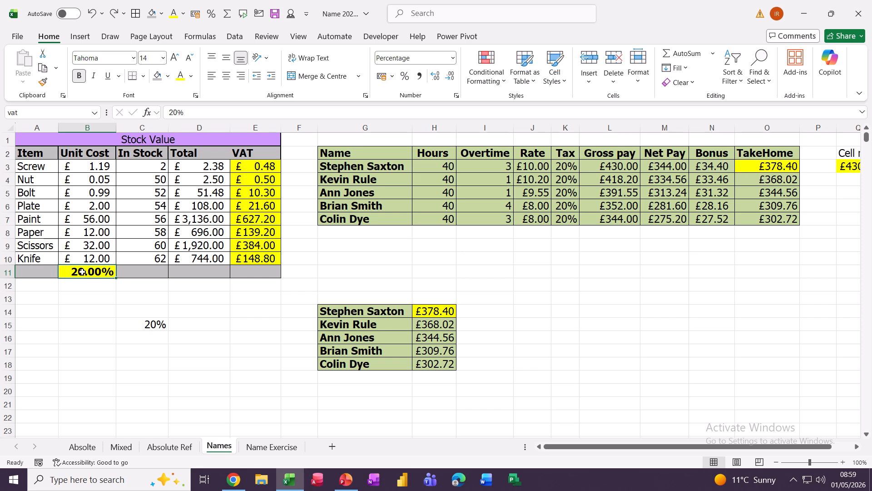
Jump to cell A11 by its cell reference and reselect the cell named vat
{"action": "left_click", "coordinate": [32, 113]}
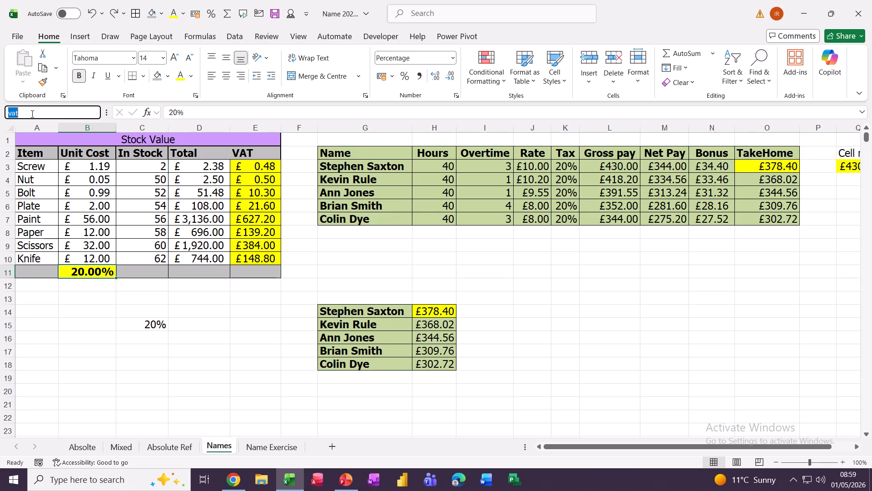
{"action": "type", "text": "a11"}
{"action": "key", "text": "Return"}
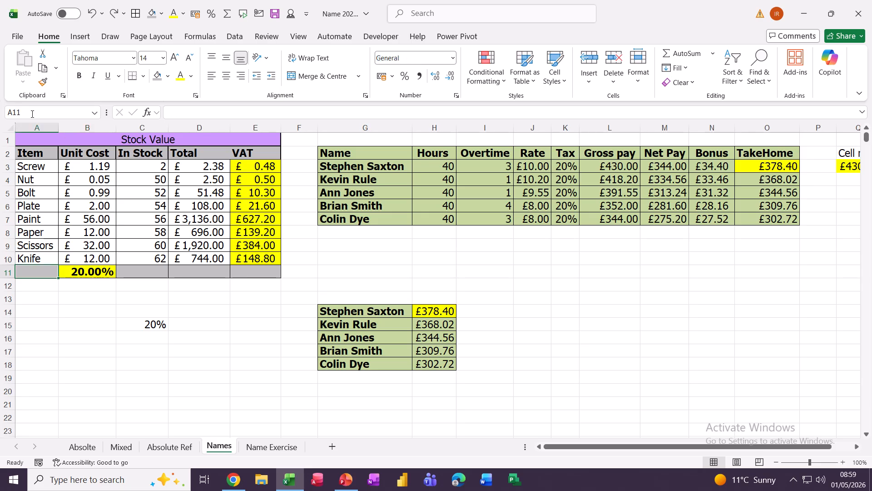
{"action": "left_click", "coordinate": [75, 272]}
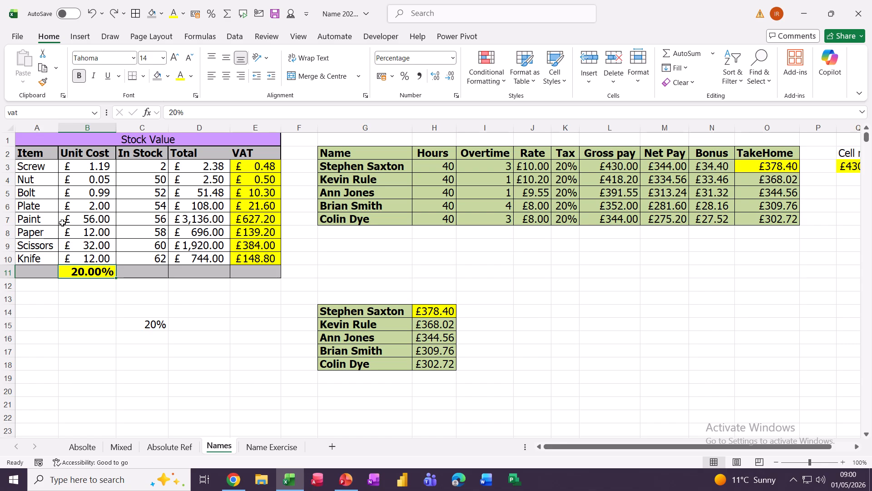
Examine in the Name Manager what the name vat and the constants Rate1 to Rate3 refer to
{"action": "left_click", "coordinate": [200, 37]}
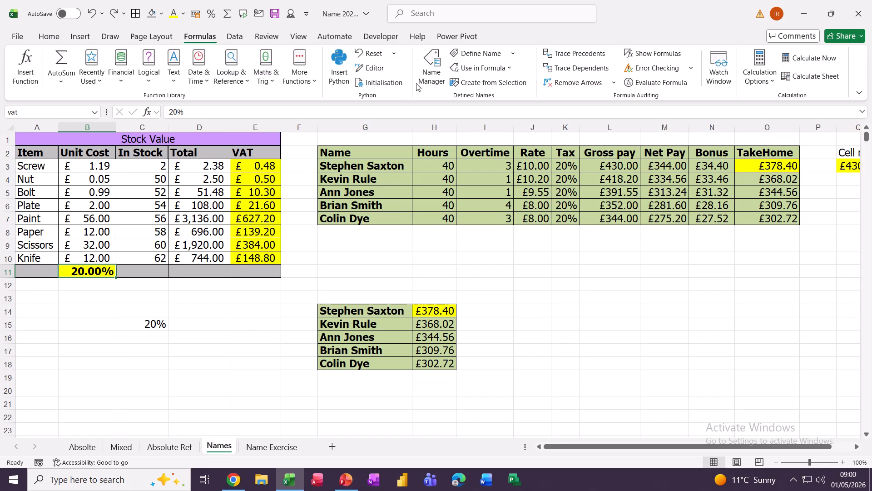
{"action": "left_click", "coordinate": [431, 63]}
{"action": "scroll", "coordinate": [469, 152], "scroll_direction": "down", "scroll_amount": 2}
{"action": "scroll", "coordinate": [469, 151], "scroll_direction": "down", "scroll_amount": 1}
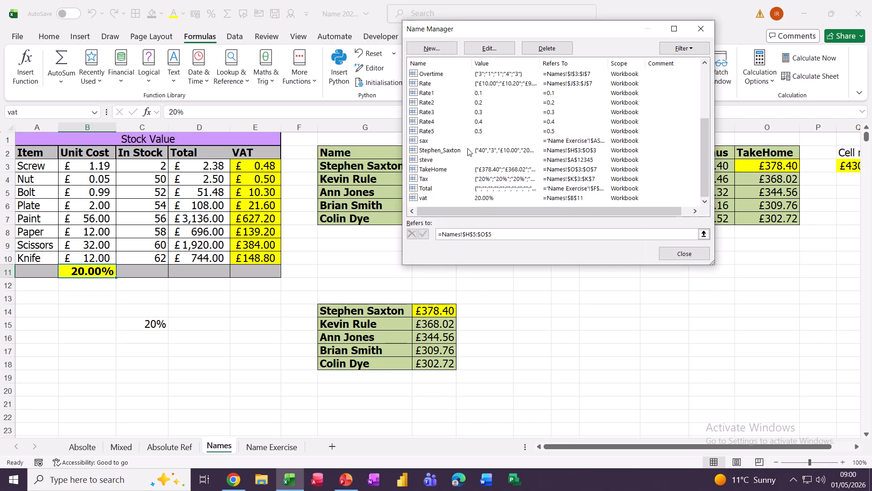
{"action": "left_click", "coordinate": [422, 198]}
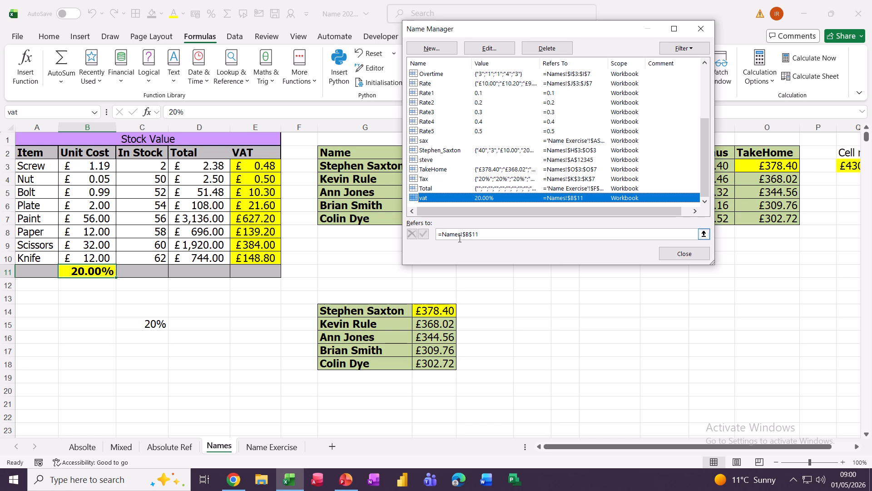
{"action": "left_click", "coordinate": [425, 94]}
{"action": "left_click", "coordinate": [427, 105]}
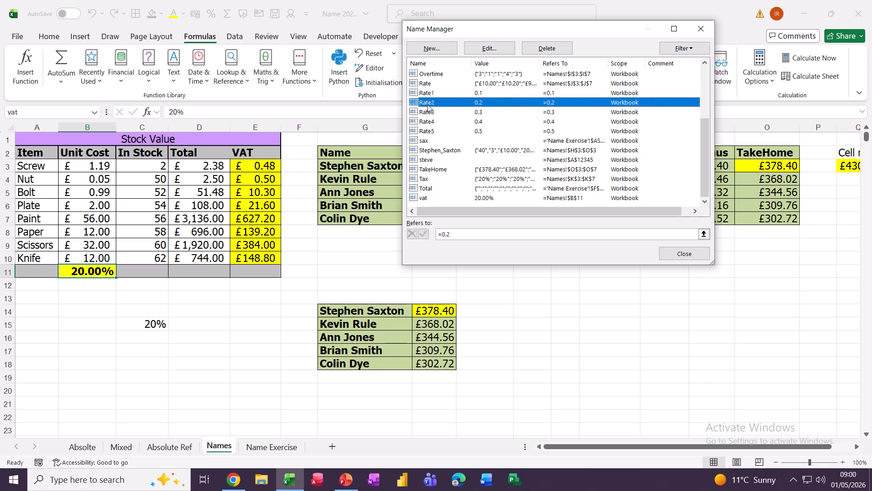
{"action": "left_click", "coordinate": [431, 112]}
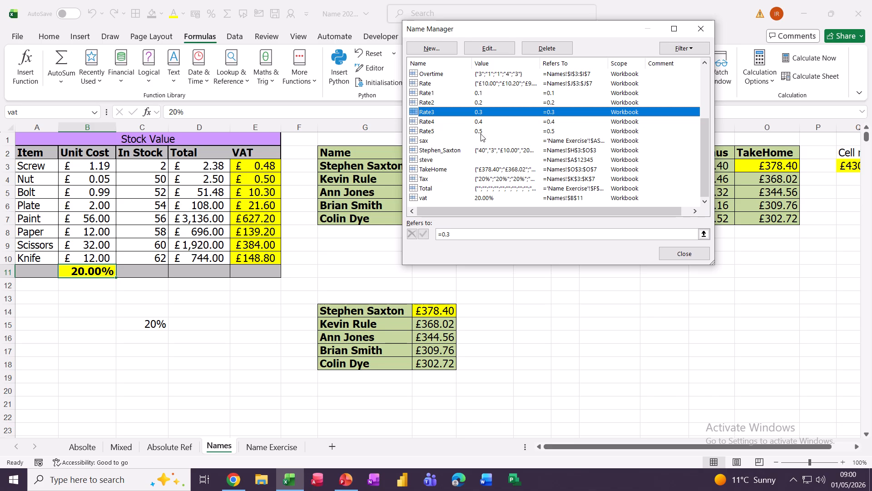
Define a new workbook-scoped name Rate6 that refers to the constant =.6, and close the Name Manager
{"action": "left_click", "coordinate": [426, 47]}
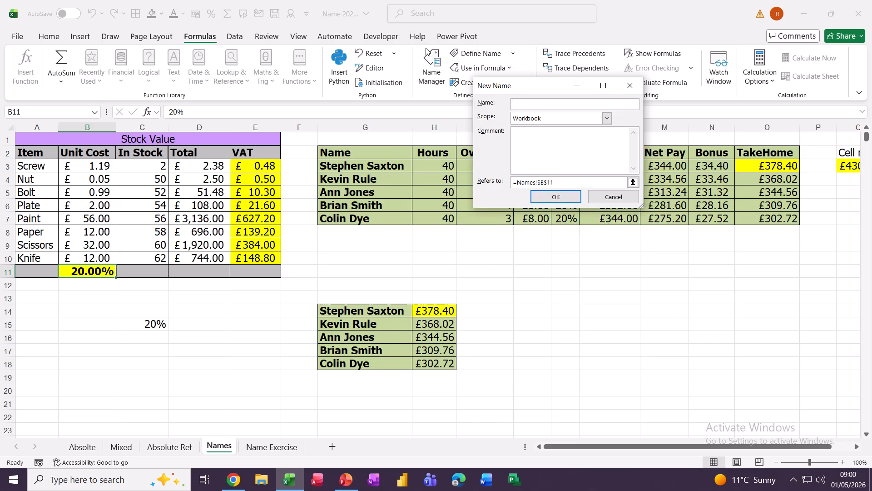
{"action": "type", "text": "Rate6"}
{"action": "left_click_drag", "start_coordinate": [559, 182], "coordinate": [503, 184]}
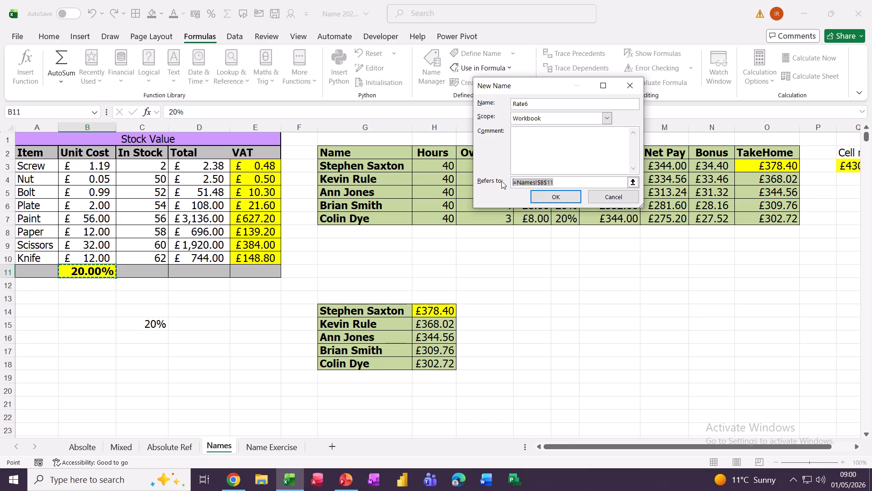
{"action": "type", "text": "="}
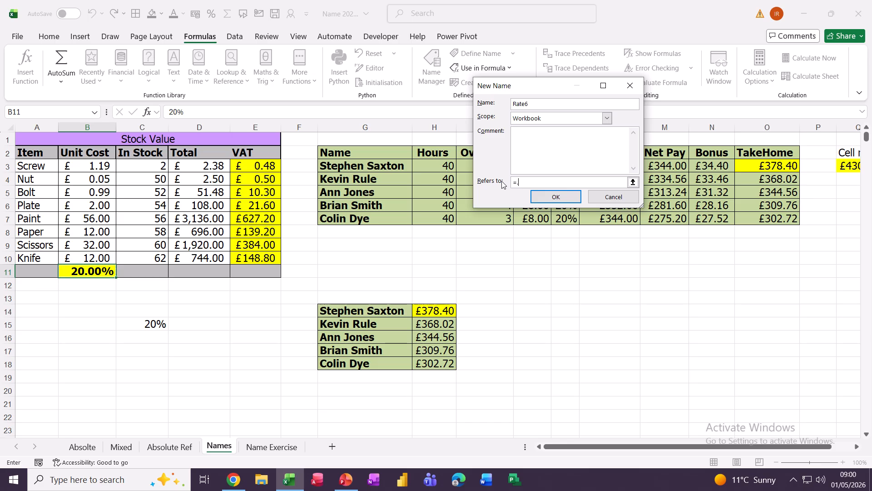
{"action": "type", "text": ".6"}
{"action": "left_click", "coordinate": [541, 194]}
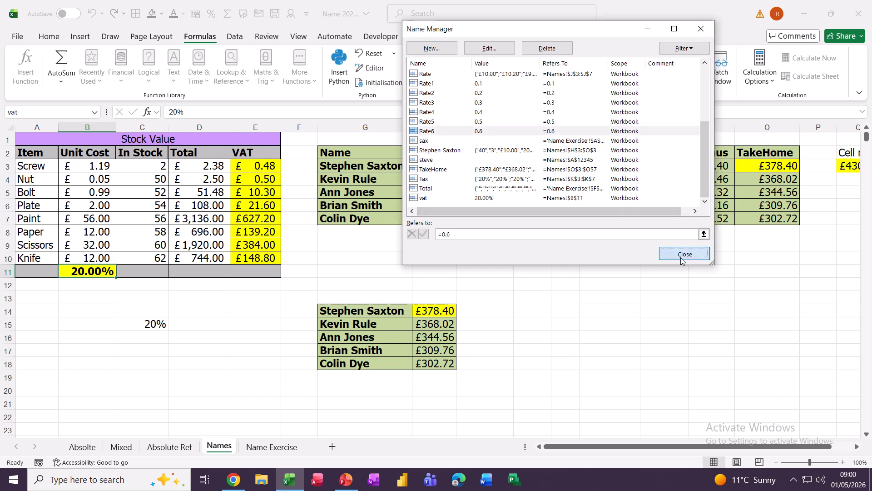
{"action": "left_click", "coordinate": [682, 259]}
Enter the test value 100 in cell J10 and move down to J13
{"action": "left_click", "coordinate": [527, 257]}
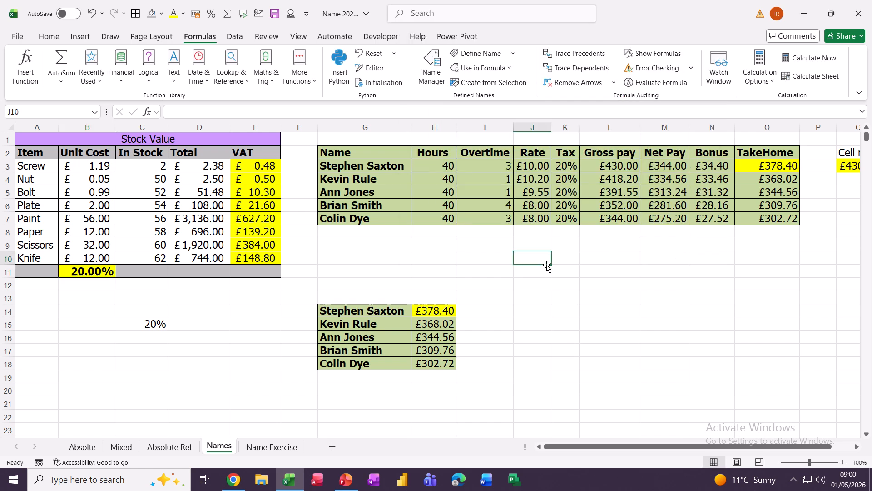
{"action": "type", "text": "10"}
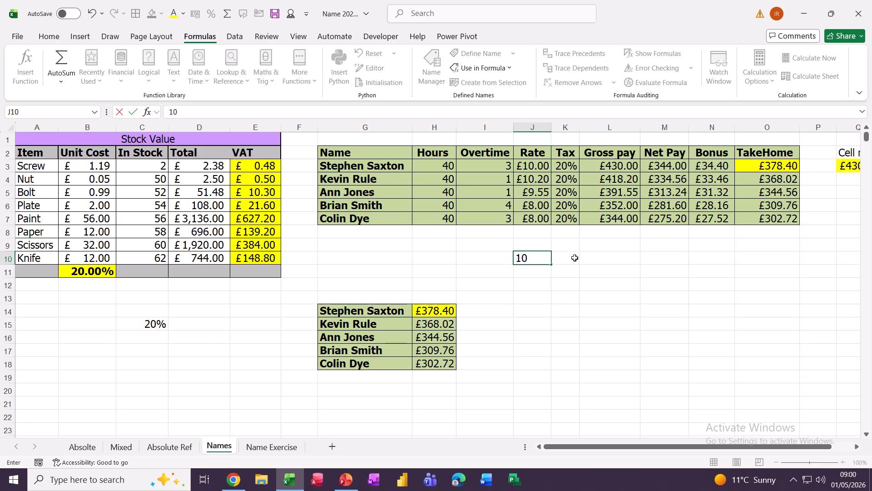
{"action": "type", "text": "0"}
{"action": "key", "text": "Return"}
{"action": "key", "text": "Return"}
{"action": "key", "text": "Return"}
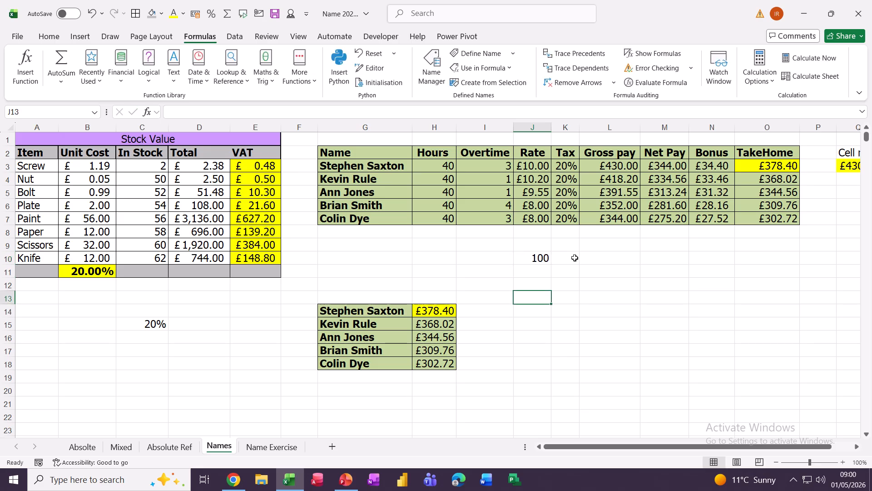
Enter the formula =J10*Rate6 in cell J13 to multiply the test value by the named constant
{"action": "type", "text": "="}
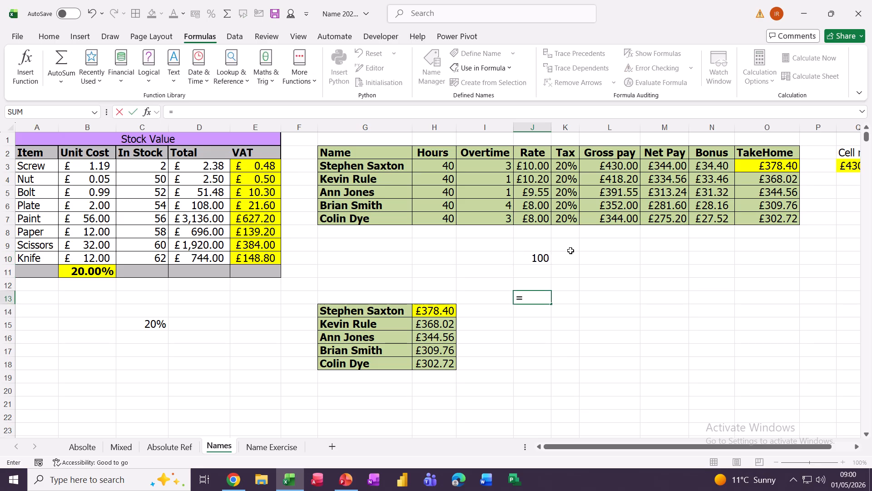
{"action": "left_click", "coordinate": [526, 253]}
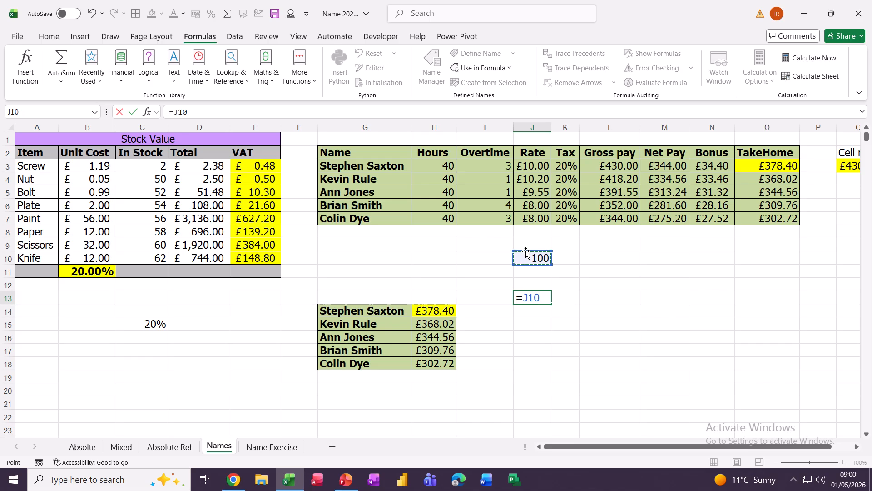
{"action": "type", "text": "*rate"}
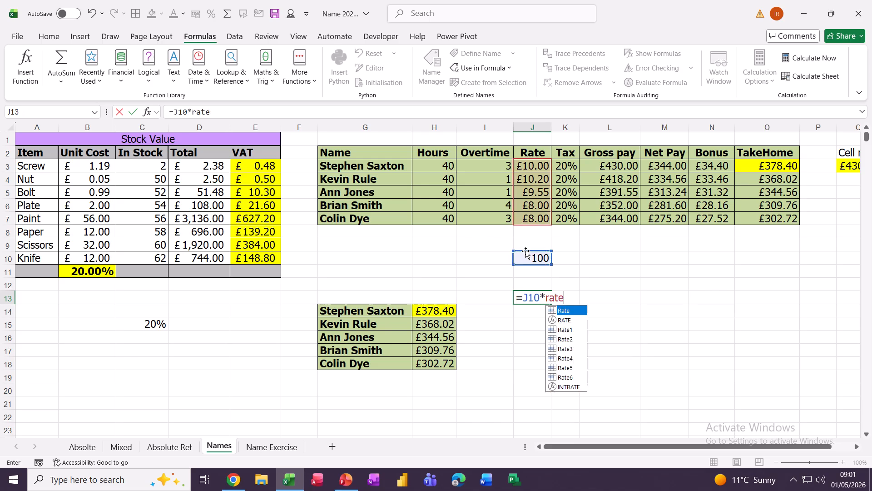
{"action": "type", "text": "6"}
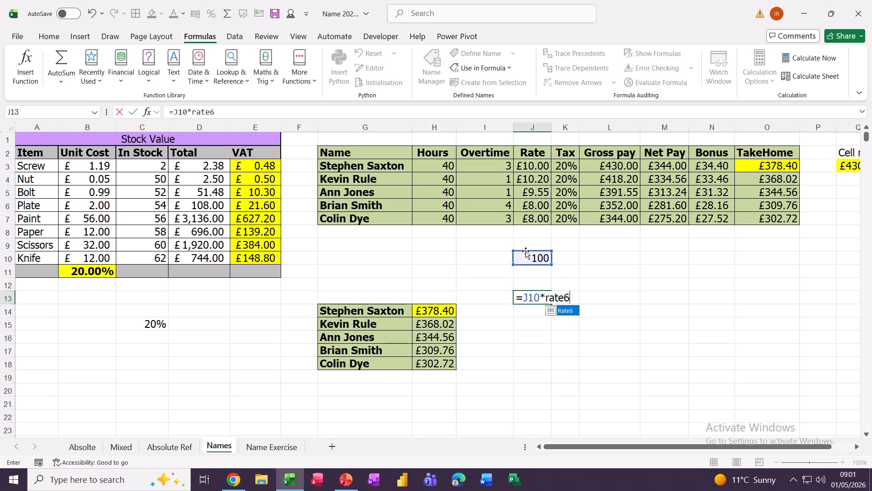
{"action": "left_click", "coordinate": [133, 111]}
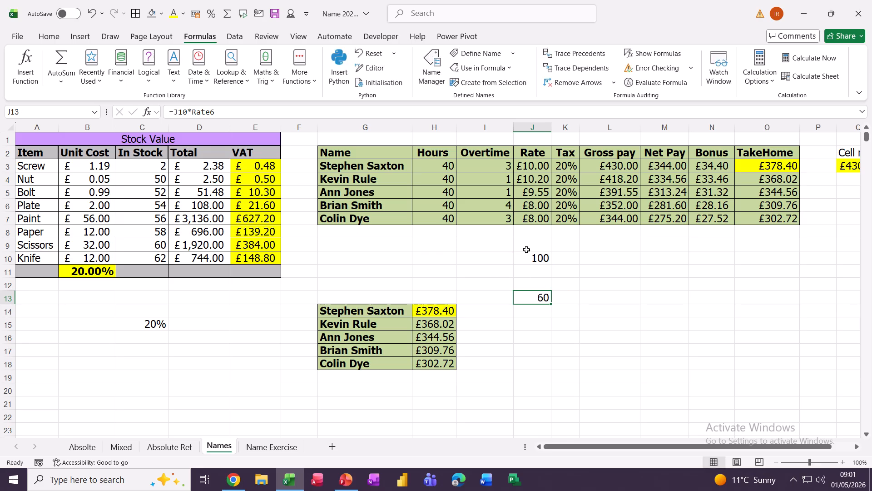
Clear the test value and formula from cells J10 to J13
{"action": "left_click_drag", "start_coordinate": [525, 256], "coordinate": [530, 293]}
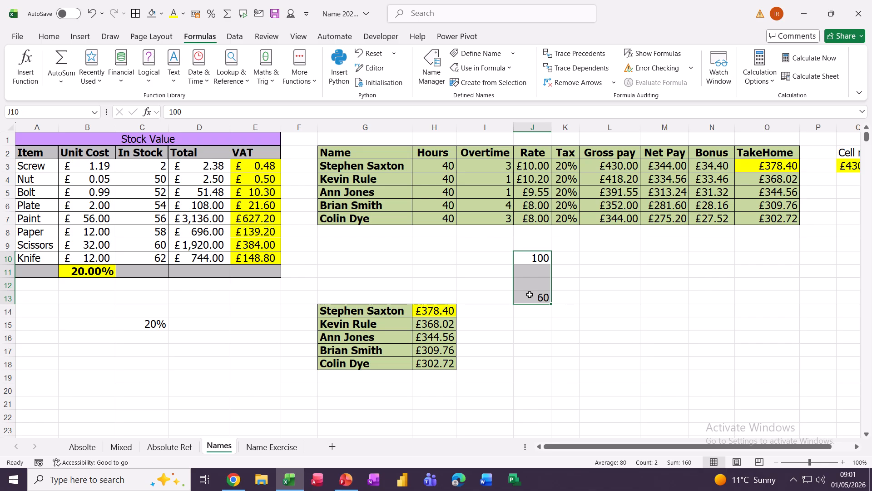
{"action": "key", "text": "Delete"}
{"action": "left_click", "coordinate": [477, 244]}
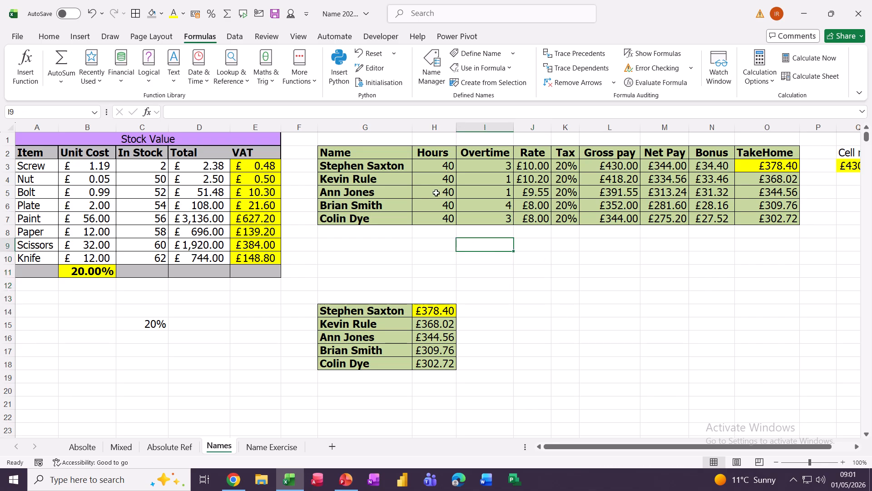
Examine the payroll table's Hours, Overtime, Rate, Gross pay, Net Pay and Bonus columns by selecting their cells
{"action": "left_click", "coordinate": [432, 169]}
{"action": "left_click_drag", "start_coordinate": [432, 176], "coordinate": [436, 219]}
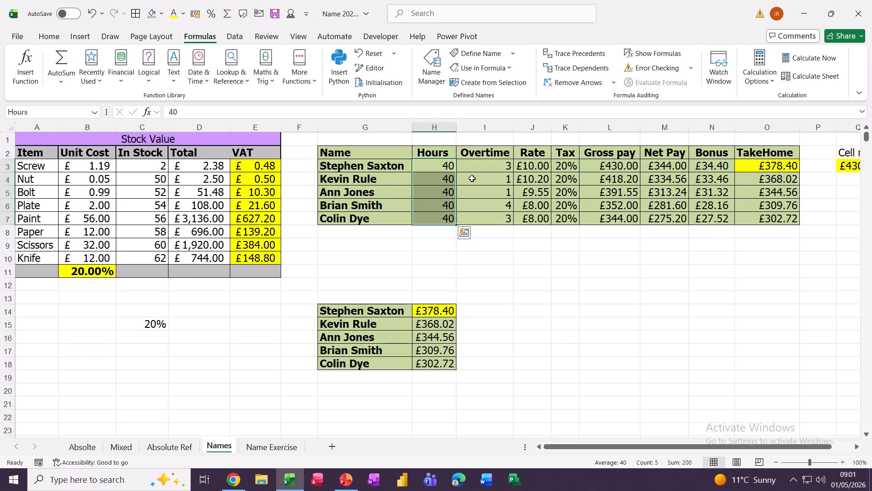
{"action": "left_click_drag", "start_coordinate": [475, 165], "coordinate": [482, 219]}
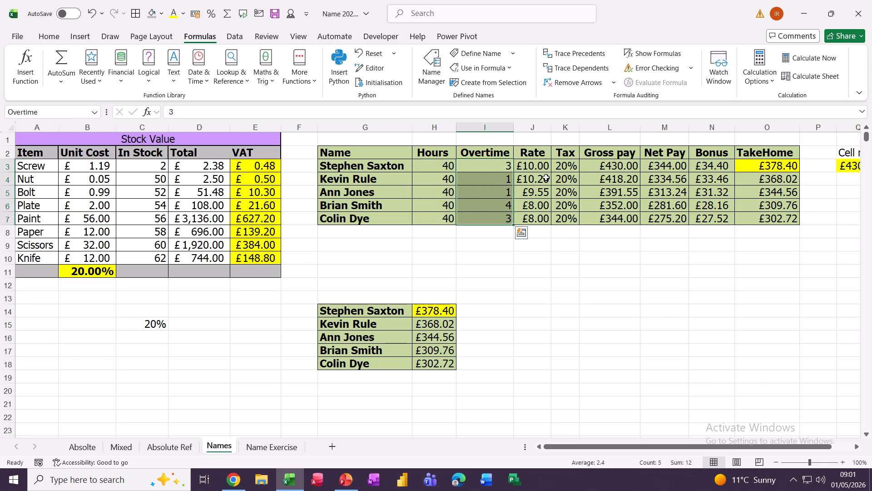
{"action": "left_click_drag", "start_coordinate": [543, 177], "coordinate": [542, 193]}
{"action": "left_click_drag", "start_coordinate": [610, 181], "coordinate": [611, 203]}
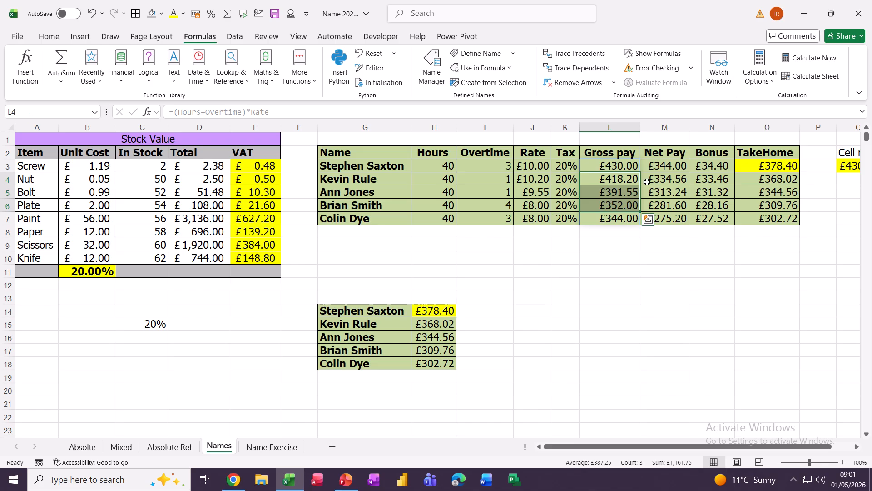
{"action": "left_click_drag", "start_coordinate": [664, 181], "coordinate": [666, 205]}
{"action": "left_click_drag", "start_coordinate": [711, 179], "coordinate": [711, 192]}
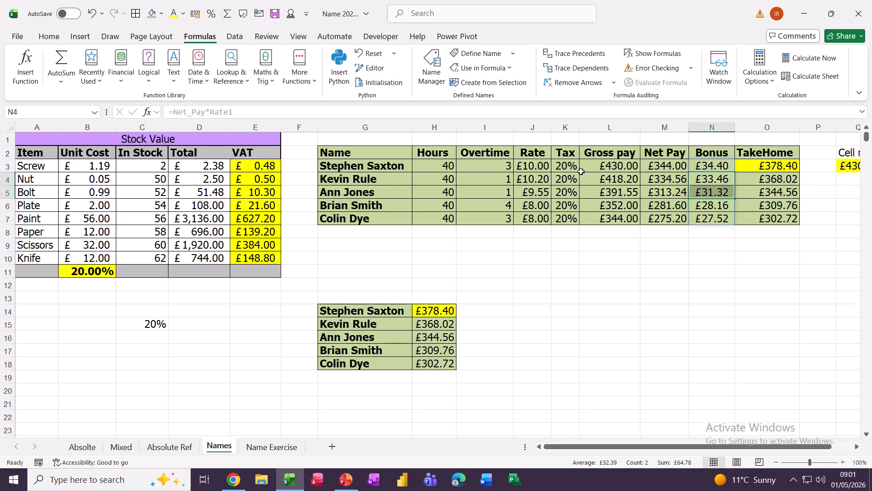
Compare the name-based Gross pay formula in cell L3 with the cell-reference formula in cell Q3
{"action": "left_click", "coordinate": [602, 164]}
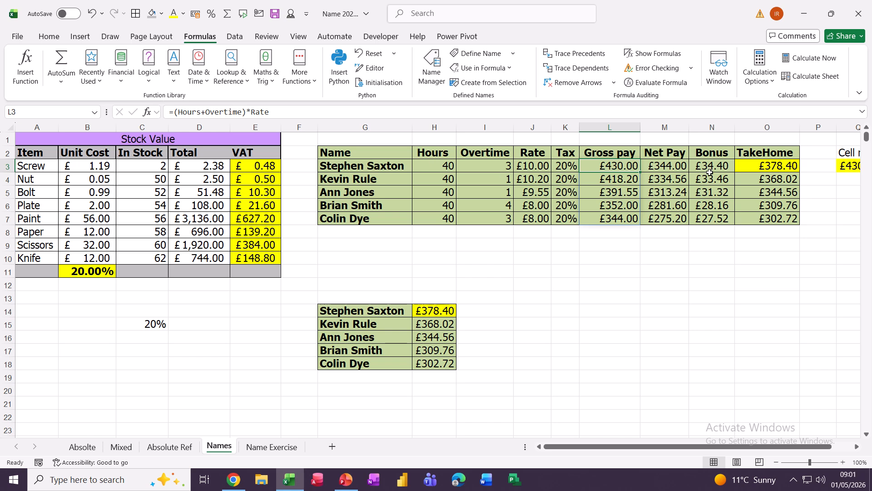
{"action": "left_click", "coordinate": [849, 167]}
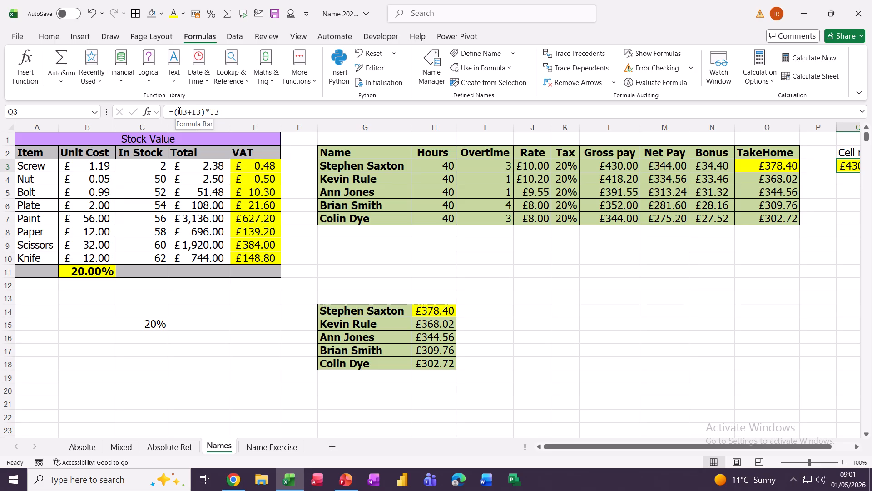
{"action": "left_click", "coordinate": [598, 167]}
{"action": "key", "text": "ctrl+shift+Down"}
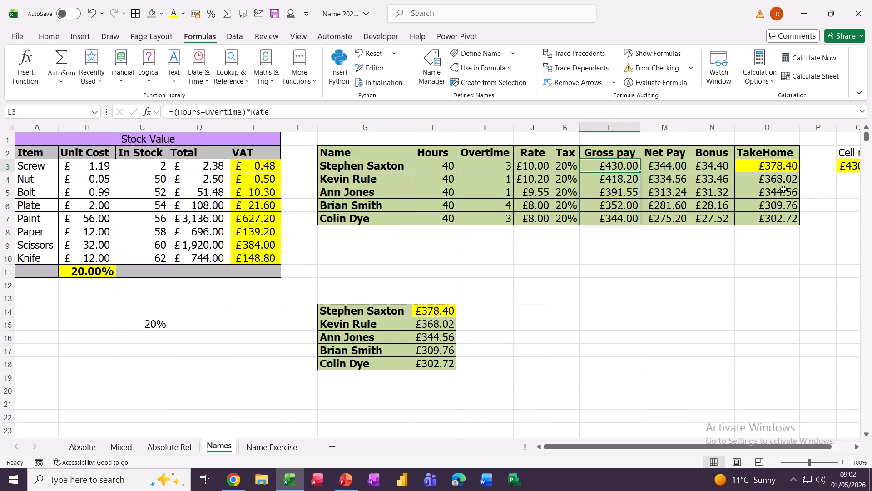
{"action": "left_click", "coordinate": [840, 167]}
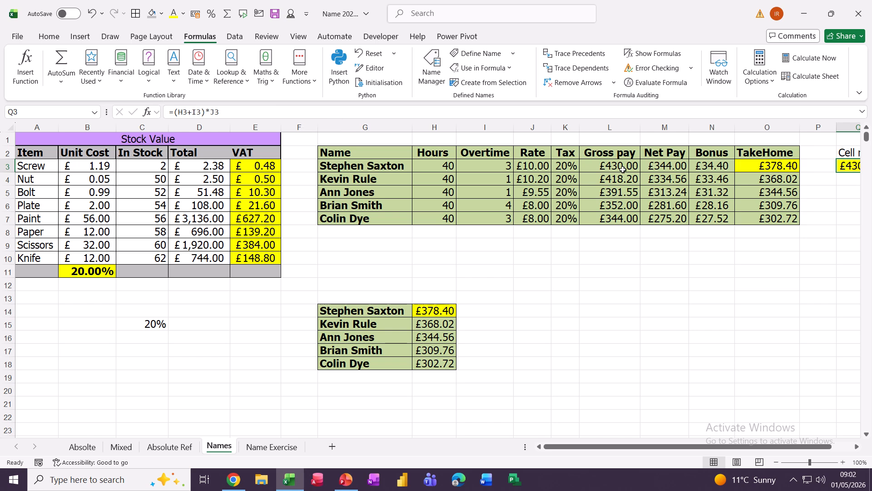
{"action": "left_click", "coordinate": [599, 172]}
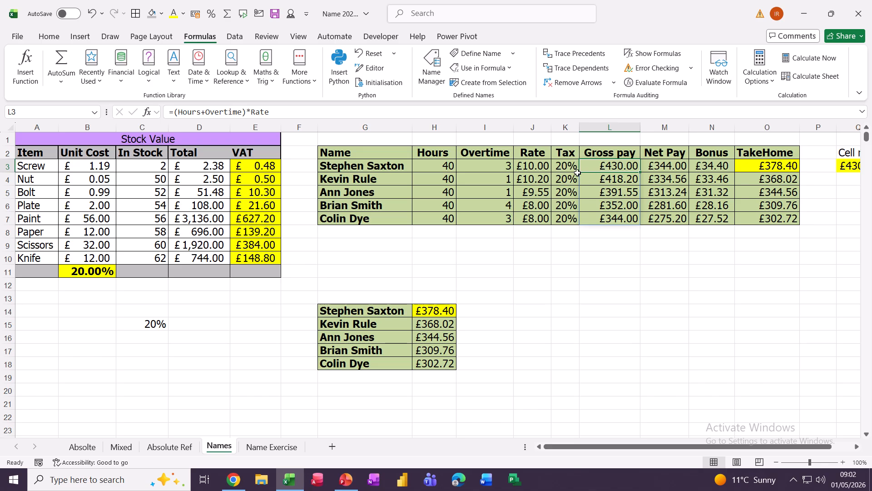
Inspect the payroll cells H3:L3, the Gross pay formula in L5 and the Hours range H3:H7
{"action": "left_click_drag", "start_coordinate": [421, 166], "coordinate": [591, 166]}
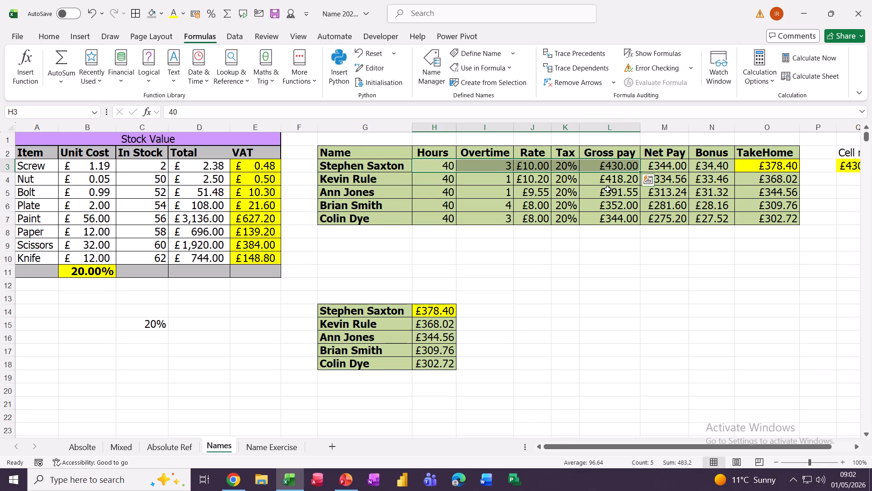
{"action": "left_click", "coordinate": [591, 188]}
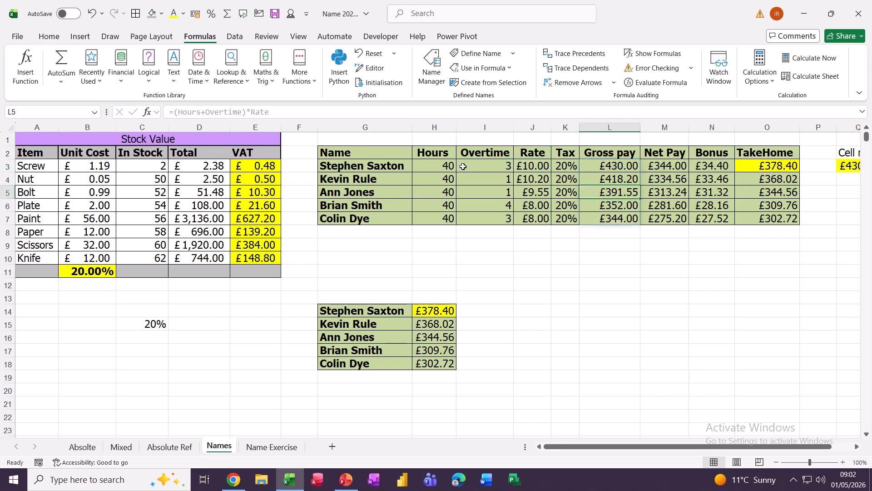
{"action": "left_click_drag", "start_coordinate": [430, 166], "coordinate": [432, 219]}
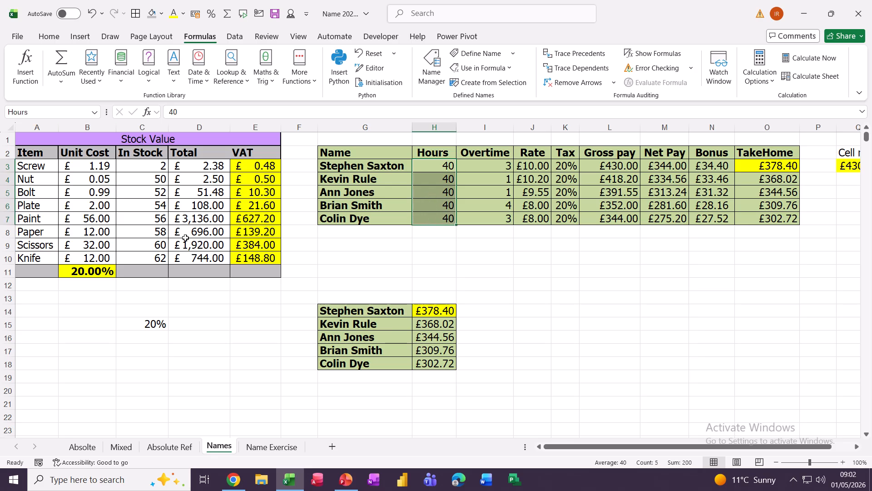
{"action": "left_click", "coordinate": [483, 190]}
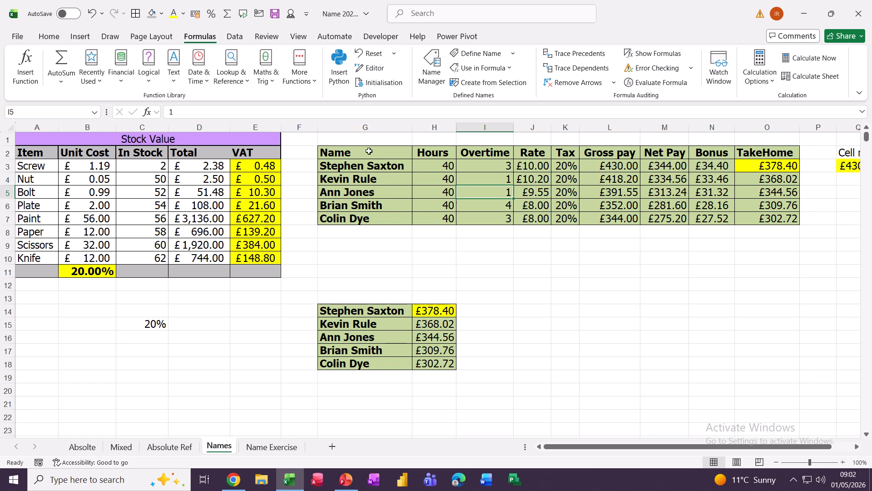
Create names from the payroll table G2:O7 using the values in its top row and left column
{"action": "left_click_drag", "start_coordinate": [369, 152], "coordinate": [747, 219]}
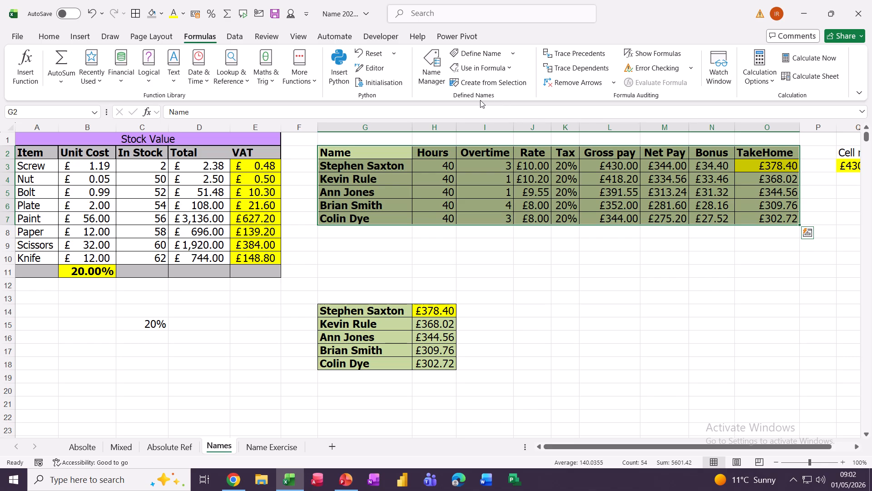
{"action": "left_click", "coordinate": [468, 86]}
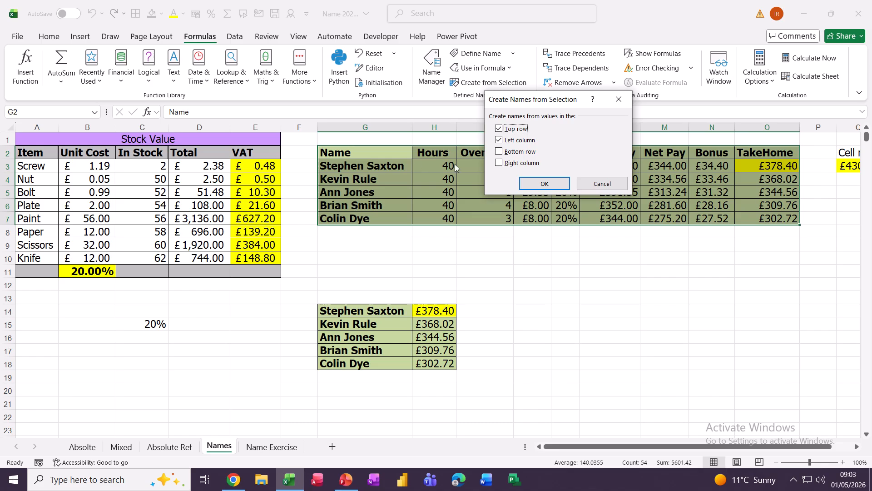
{"action": "left_click", "coordinate": [545, 184]}
{"action": "left_click", "coordinate": [508, 202]}
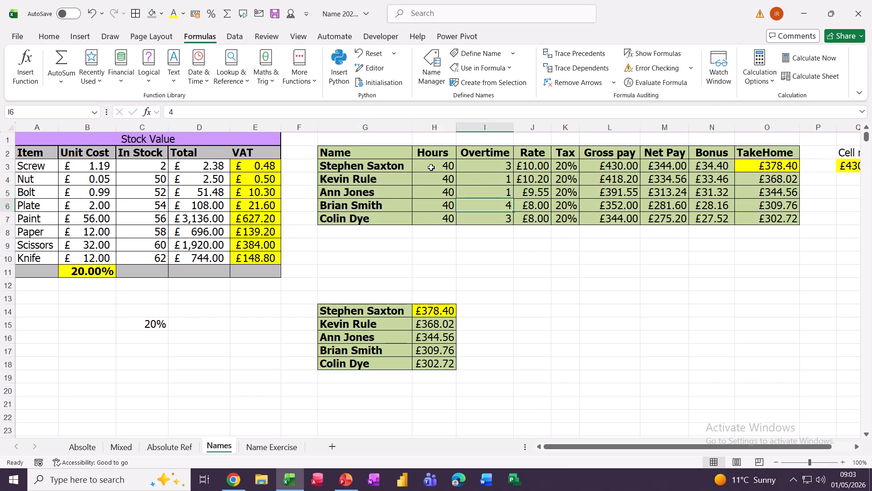
Examine the first employee's named row H3:O3, the TakeHome formula in O3 and the name-intersection formula in H14
{"action": "left_click_drag", "start_coordinate": [431, 167], "coordinate": [754, 168]}
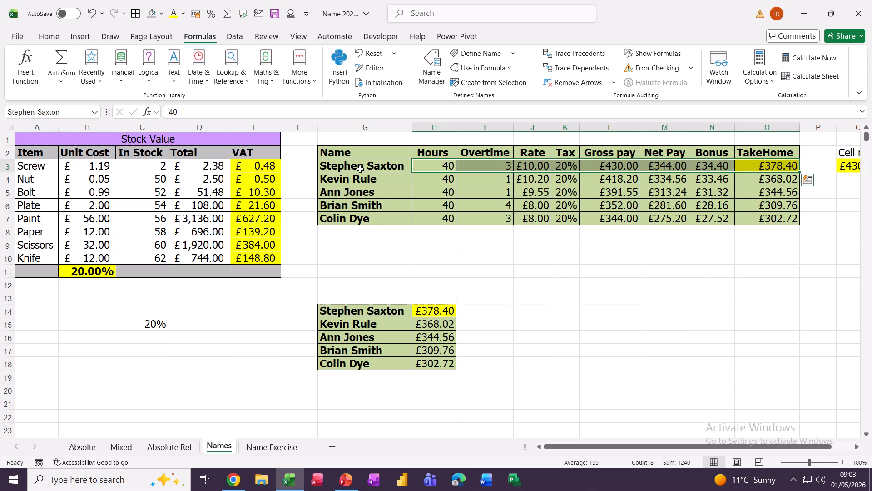
{"action": "left_click", "coordinate": [520, 215]}
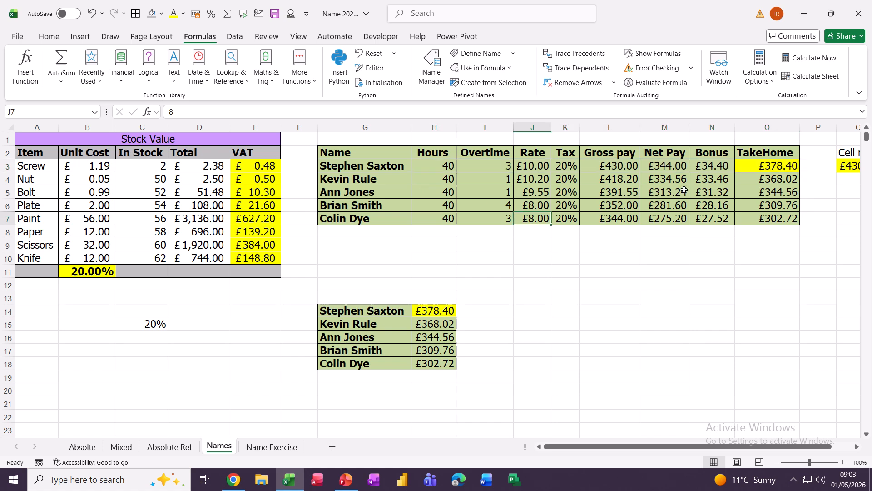
{"action": "left_click", "coordinate": [768, 169]}
{"action": "key", "text": "ctrl+shift+Down"}
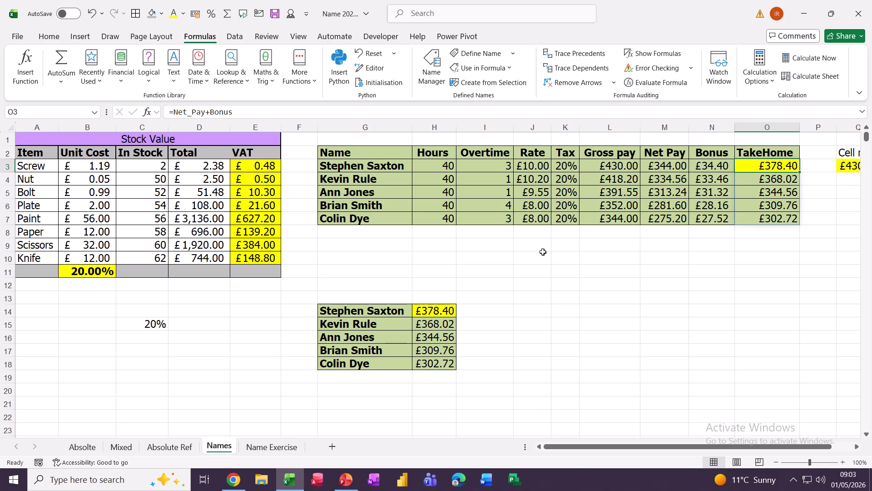
{"action": "left_click", "coordinate": [424, 312]}
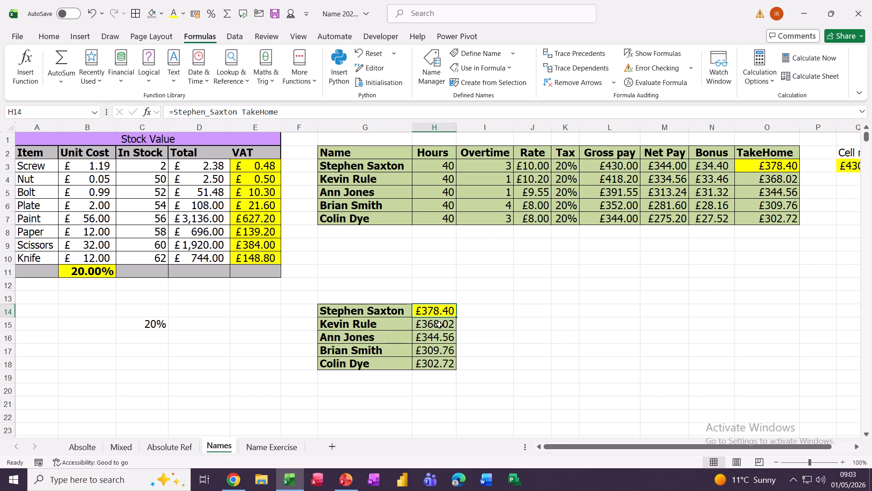
{"action": "left_click", "coordinate": [500, 270]}
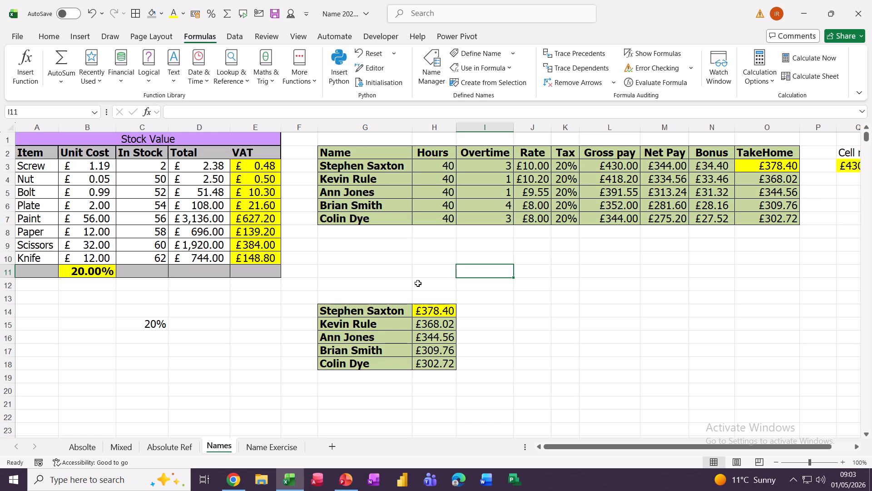
Switch to the Name Exercise sheet and look over its Duration, Cost and Sub Total columns
{"action": "left_click", "coordinate": [256, 448]}
{"action": "scroll", "coordinate": [420, 336], "scroll_direction": "up", "scroll_amount": 3}
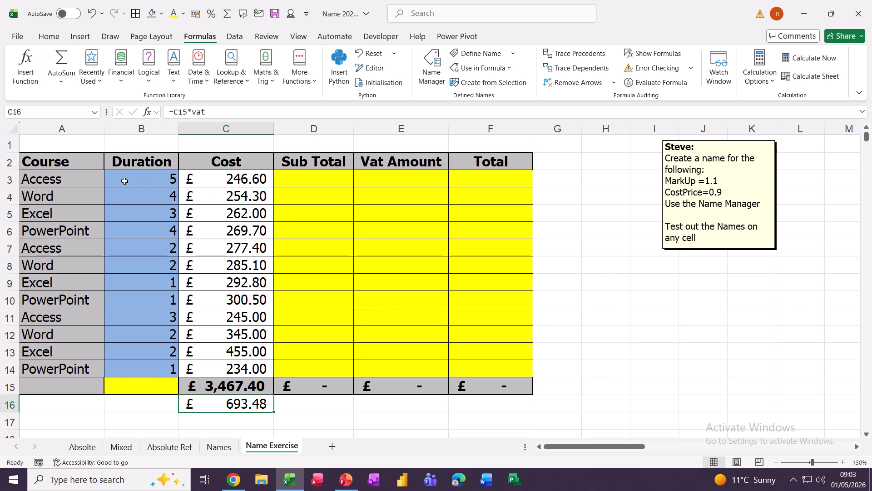
{"action": "left_click_drag", "start_coordinate": [128, 182], "coordinate": [145, 247]}
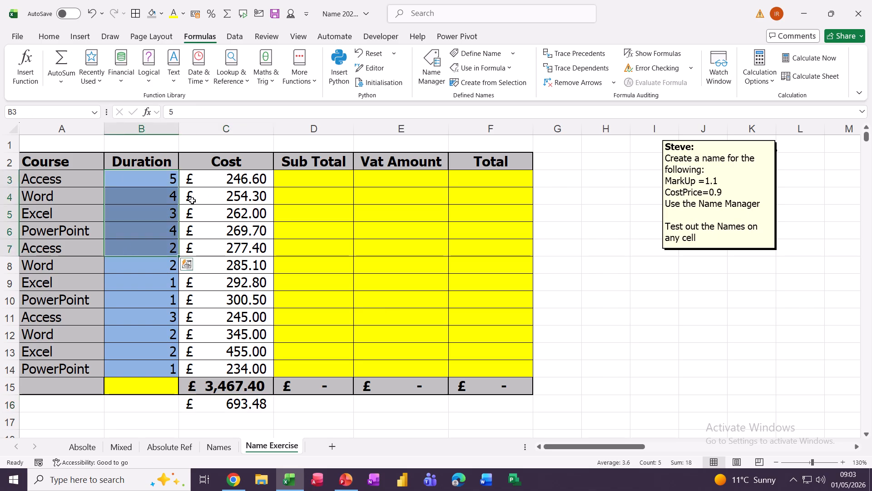
{"action": "left_click_drag", "start_coordinate": [192, 200], "coordinate": [214, 247]}
{"action": "left_click_drag", "start_coordinate": [279, 211], "coordinate": [287, 263]}
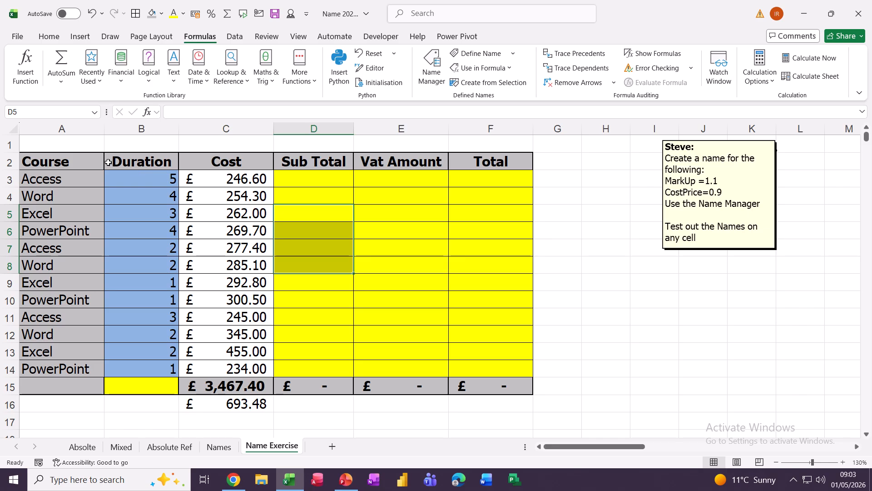
Create names for B2:F14 from its top row and select B3:B14 to check the Duration name
{"action": "left_click_drag", "start_coordinate": [125, 161], "coordinate": [488, 367]}
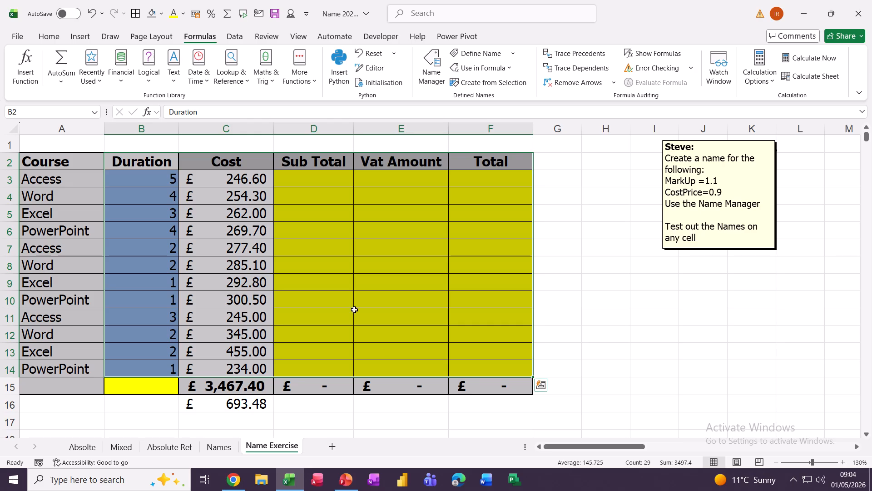
{"action": "left_click", "coordinate": [462, 84]}
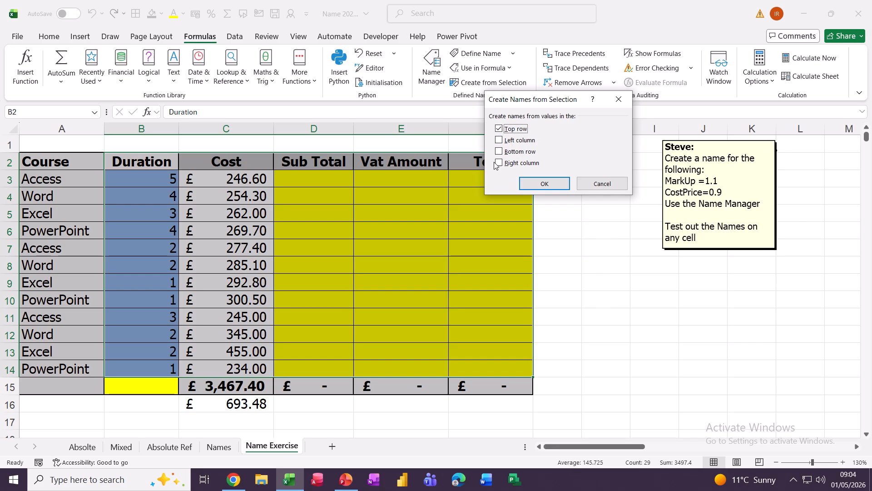
{"action": "left_click", "coordinate": [534, 185]}
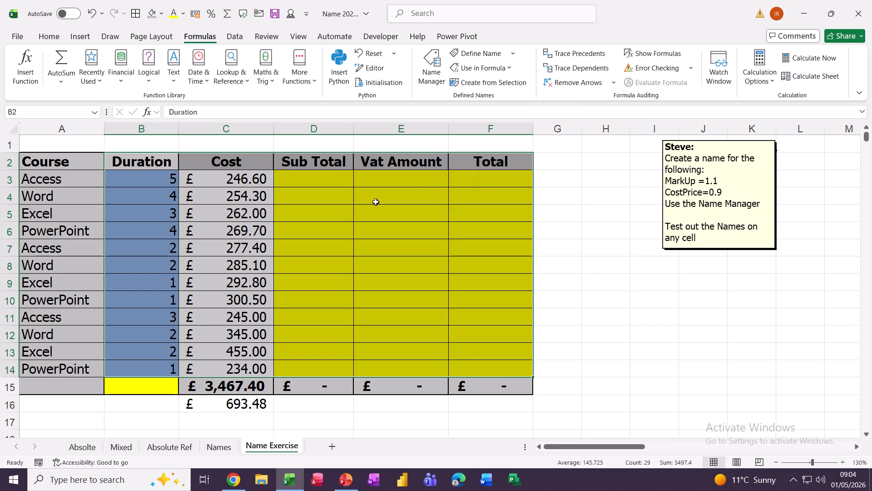
{"action": "left_click", "coordinate": [132, 208]}
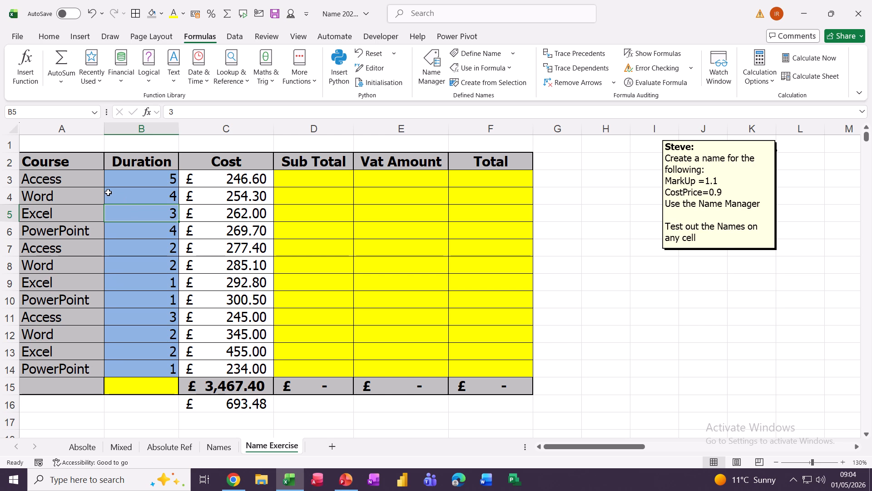
{"action": "left_click_drag", "start_coordinate": [129, 182], "coordinate": [136, 362]}
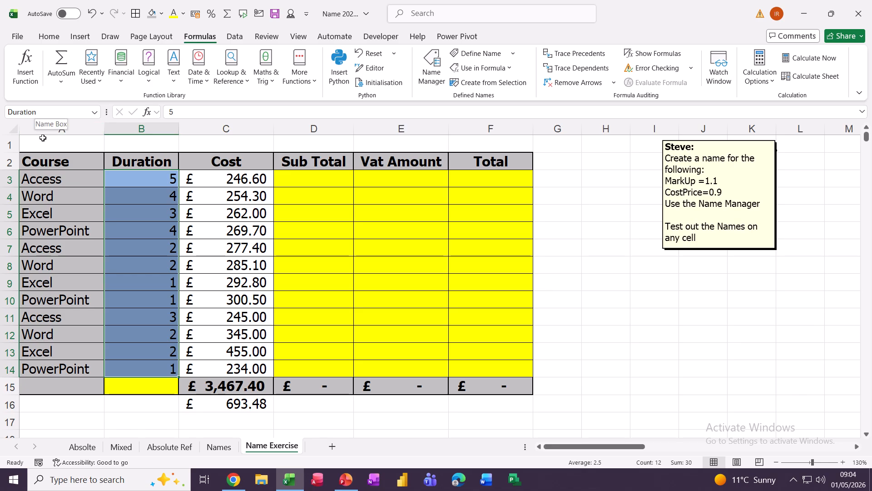
Enter the formula =Duration*Cost in cell D3 and widen column D to fit the Sub Total amounts
{"action": "left_click", "coordinate": [304, 180]}
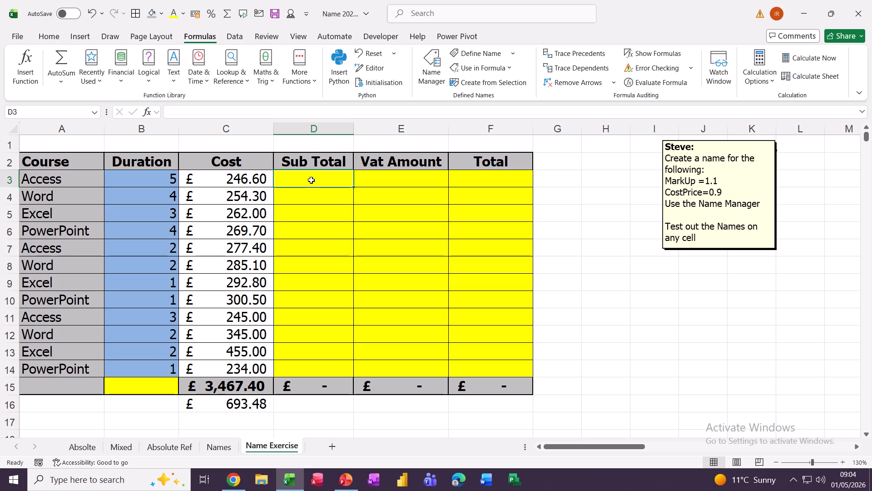
{"action": "type", "text": "=du"}
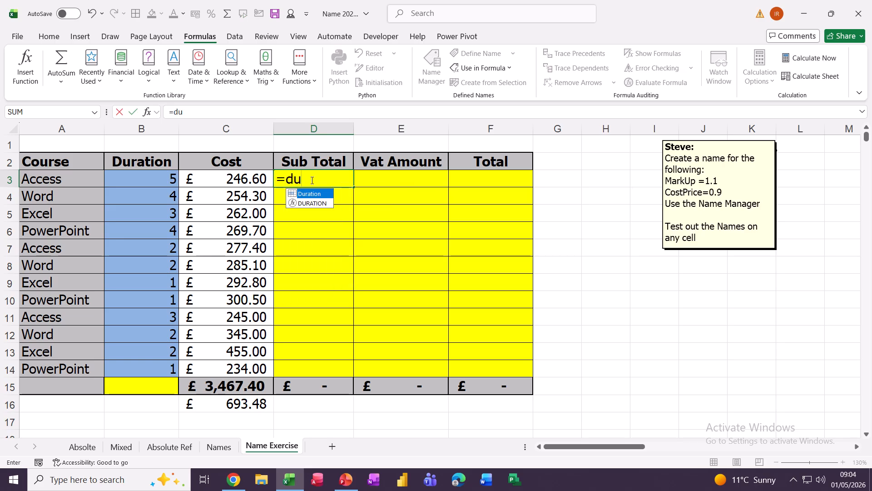
{"action": "type", "text": "r"}
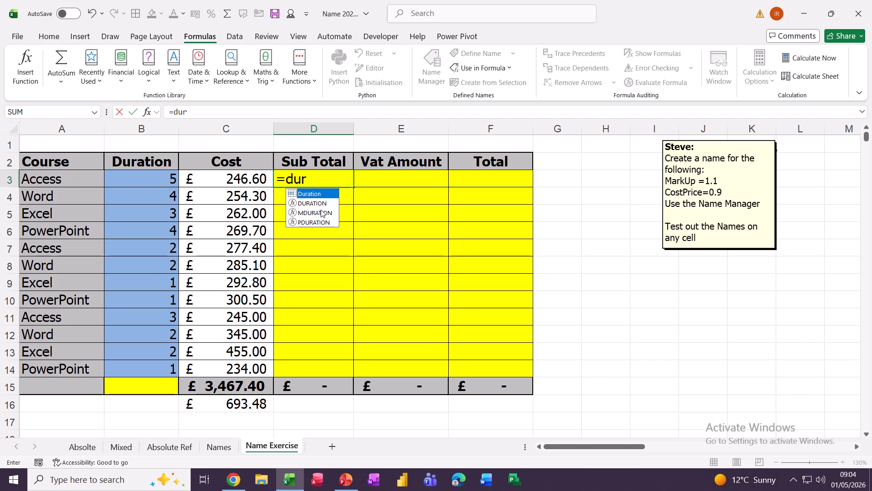
{"action": "key", "text": "Tab"}
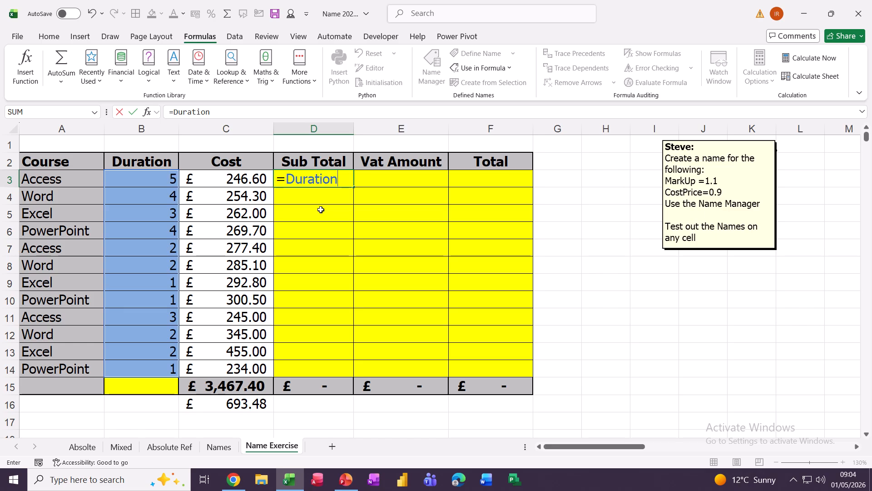
{"action": "type", "text": "*cost"}
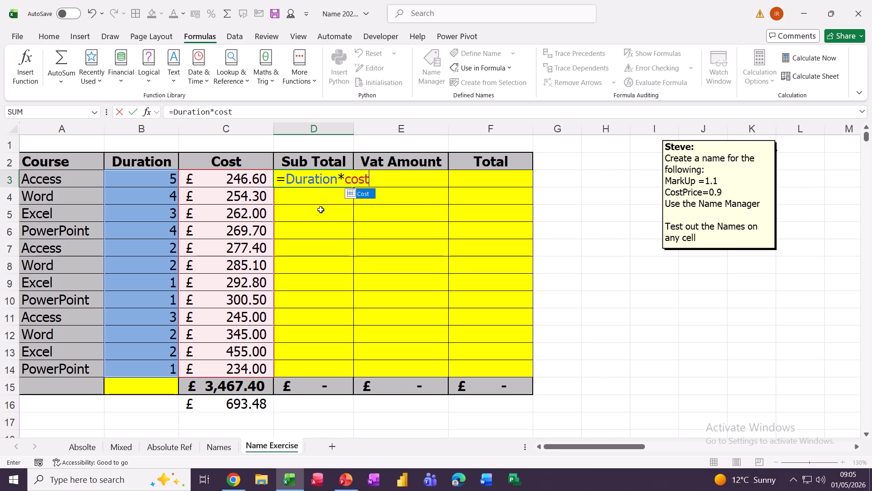
{"action": "left_click", "coordinate": [133, 111]}
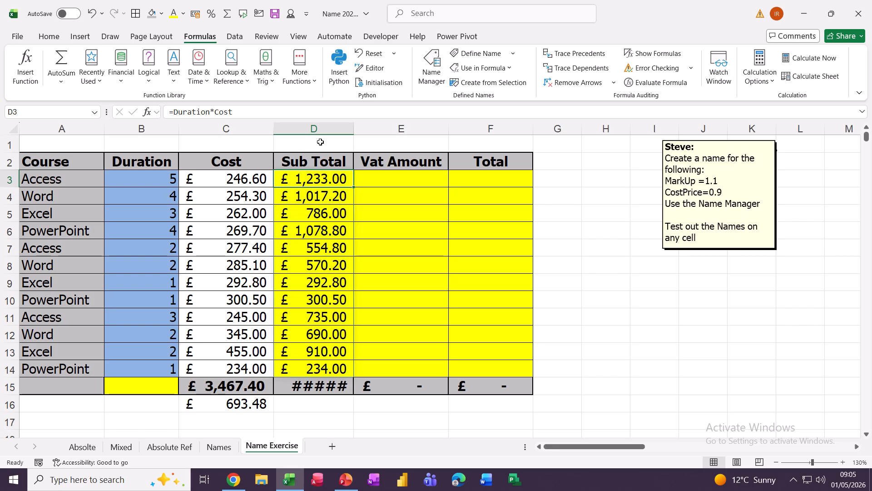
{"action": "left_click_drag", "start_coordinate": [352, 130], "coordinate": [362, 130]}
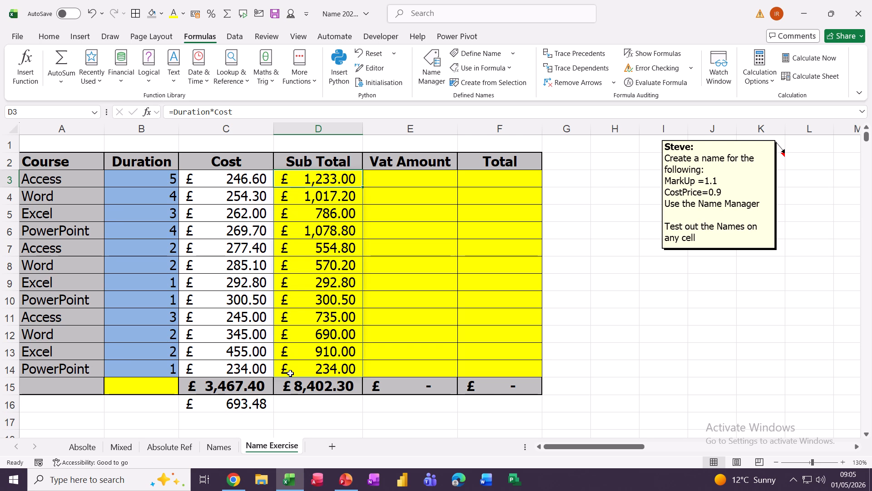
Enter the formula =Sub_Total*vat in cell E3 to fill the Vat Amount column
{"action": "left_click", "coordinate": [390, 180]}
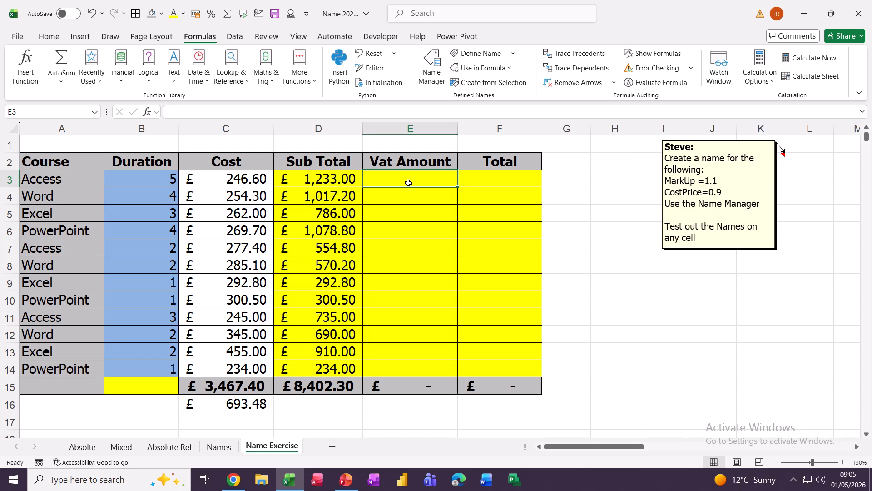
{"action": "type", "text": "=s"}
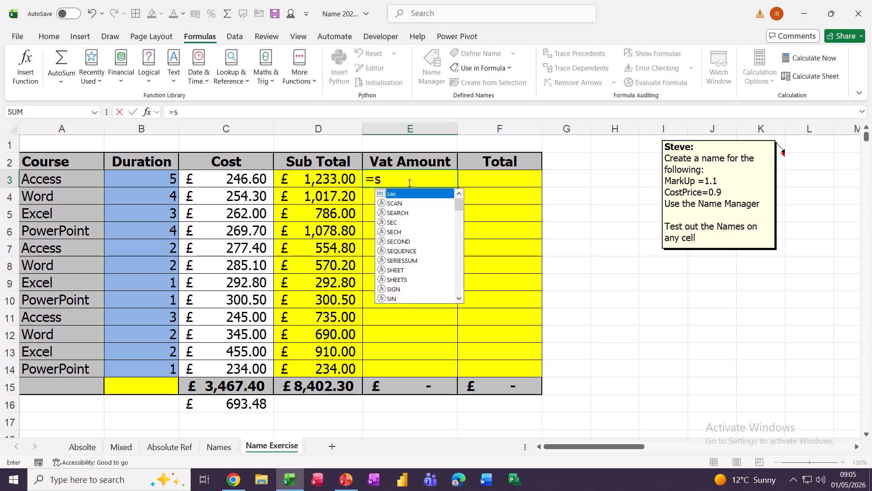
{"action": "type", "text": "ub"}
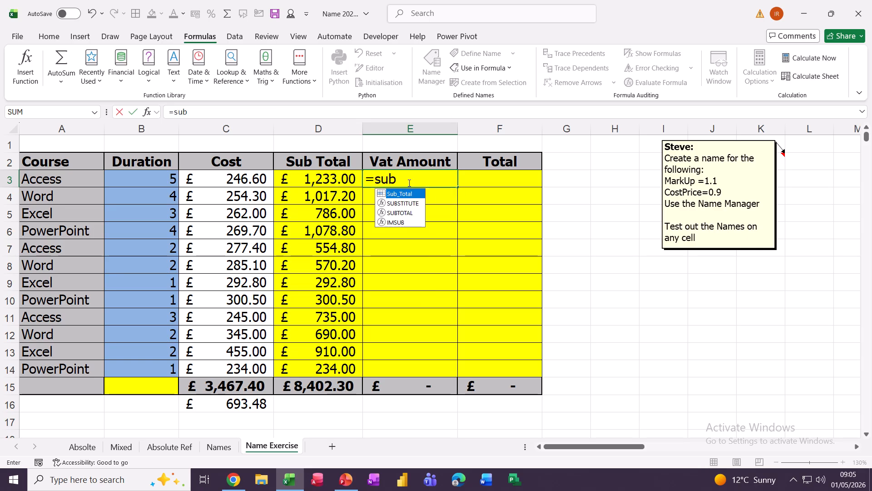
{"action": "key", "text": "Tab"}
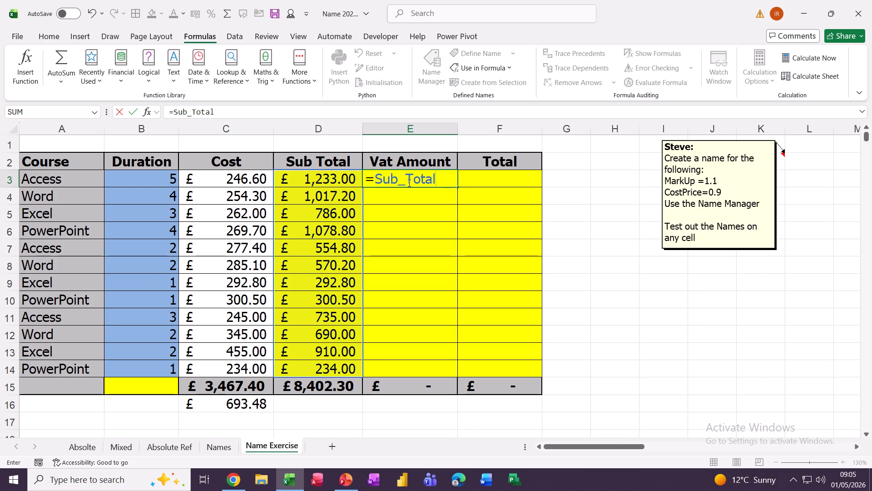
{"action": "type", "text": "*vat"}
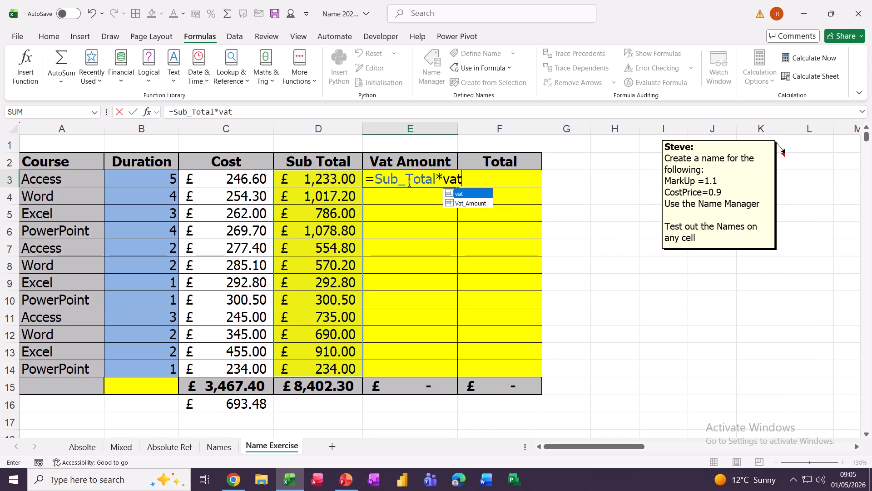
{"action": "key", "text": "Escape"}
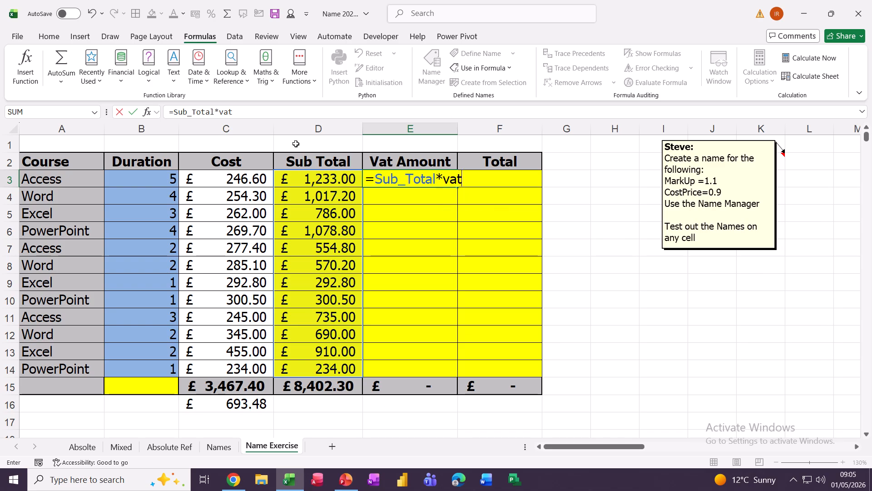
{"action": "left_click", "coordinate": [133, 112]}
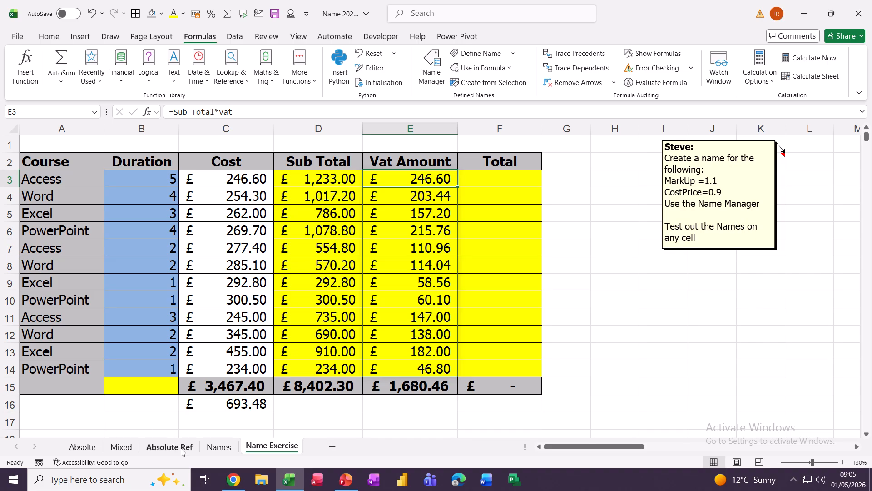
Enter the formula =Sub_Total+Vat_Amount in cell F3 and widen column F to fit the Total amounts
{"action": "left_click", "coordinate": [483, 181]}
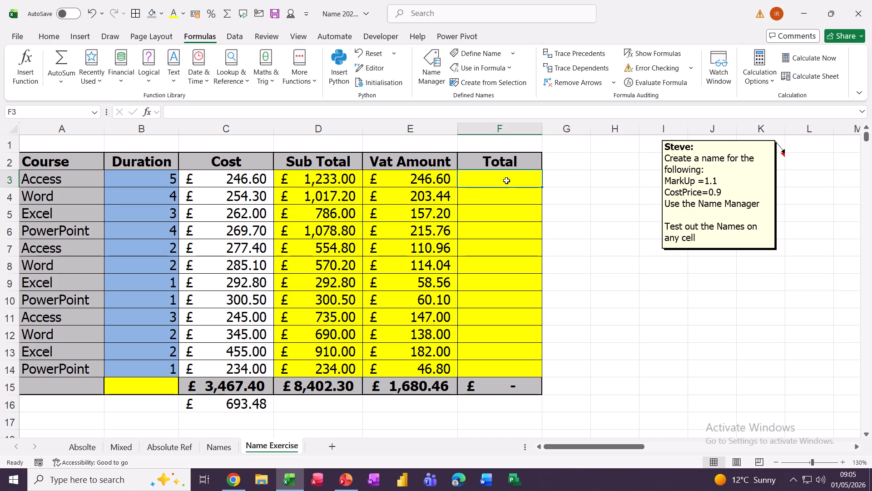
{"action": "type", "text": "="}
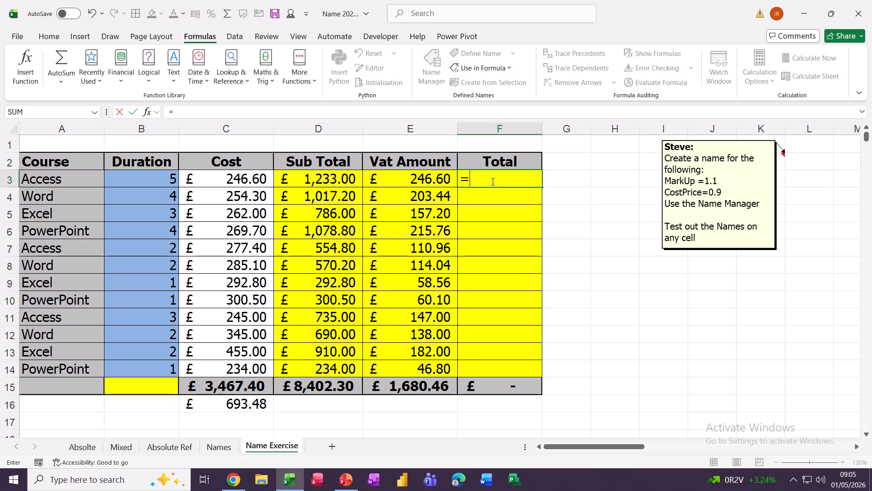
{"action": "type", "text": "sub"}
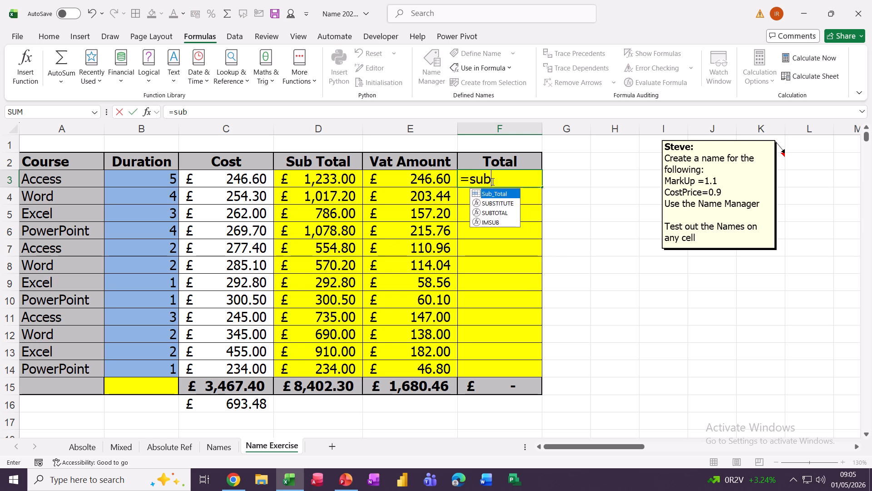
{"action": "key", "text": "Tab"}
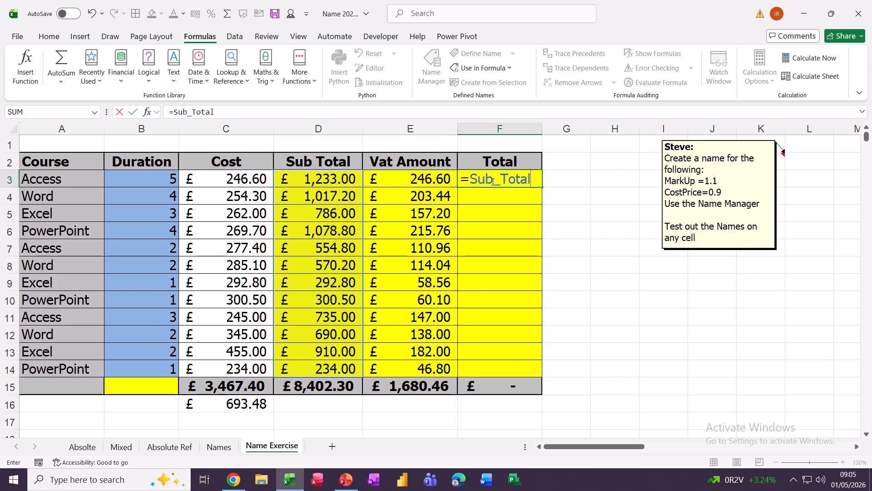
{"action": "type", "text": "+vat"}
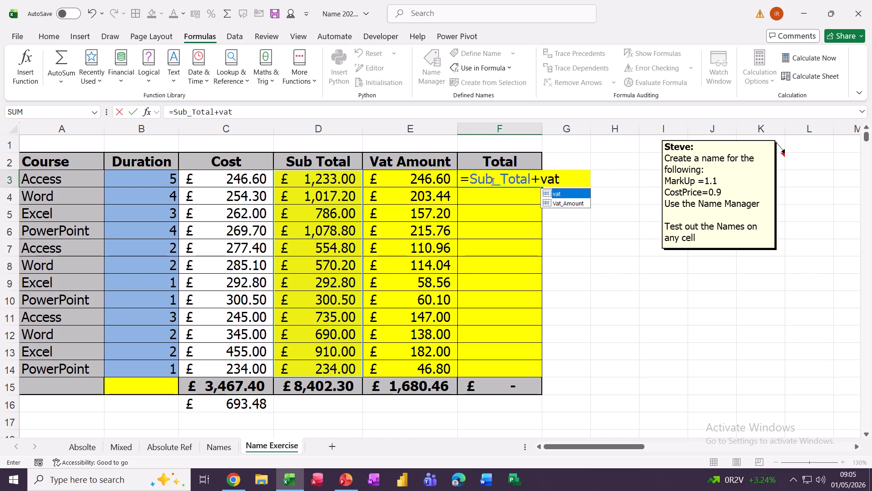
{"action": "key", "text": "Down"}
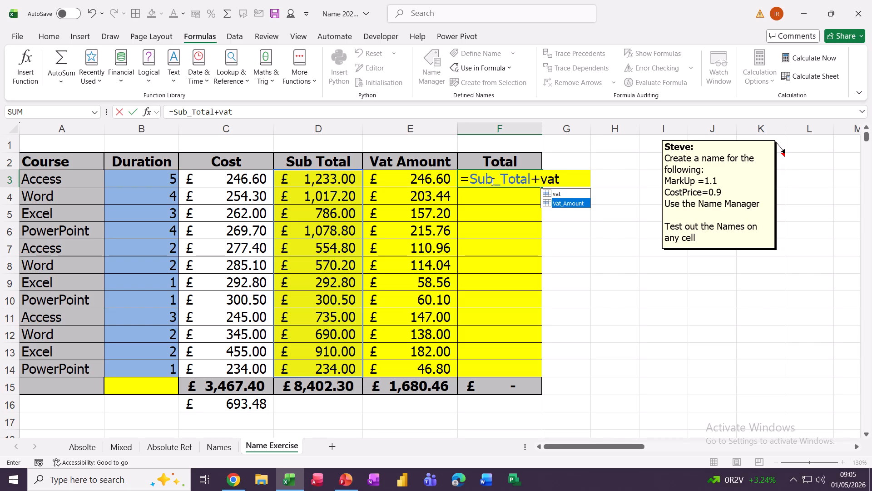
{"action": "key", "text": "Tab"}
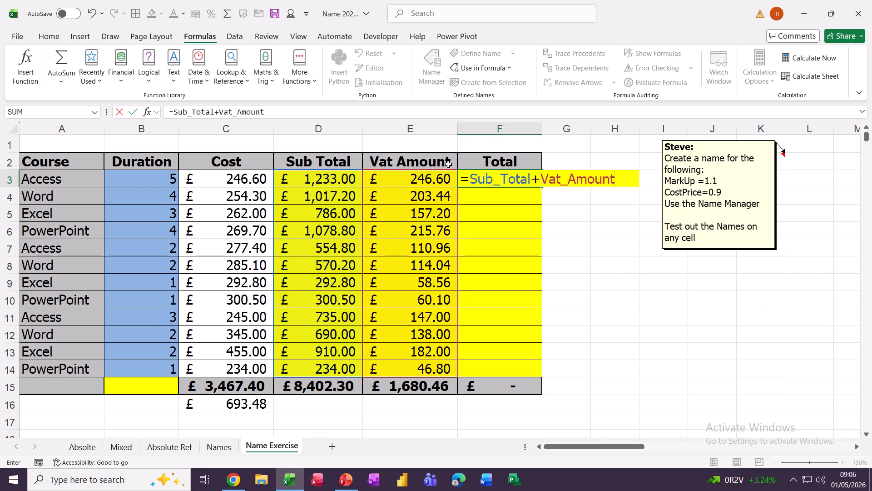
{"action": "left_click", "coordinate": [133, 111]}
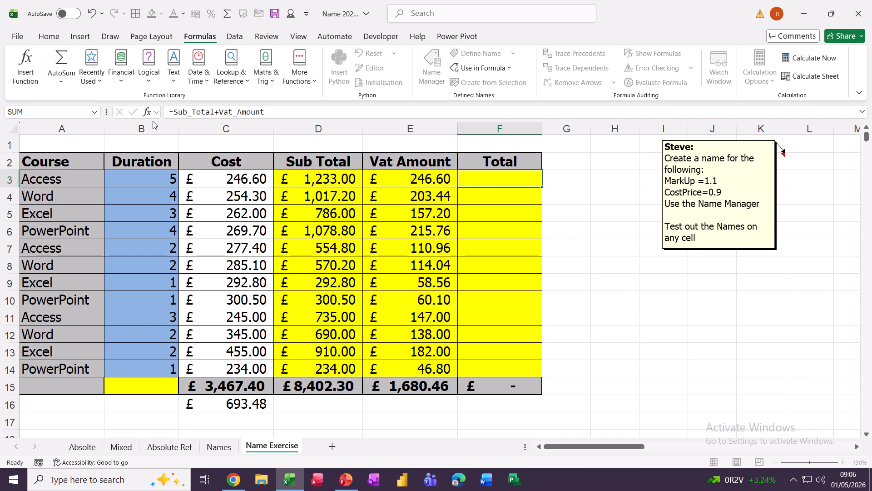
{"action": "double_click", "coordinate": [542, 129]}
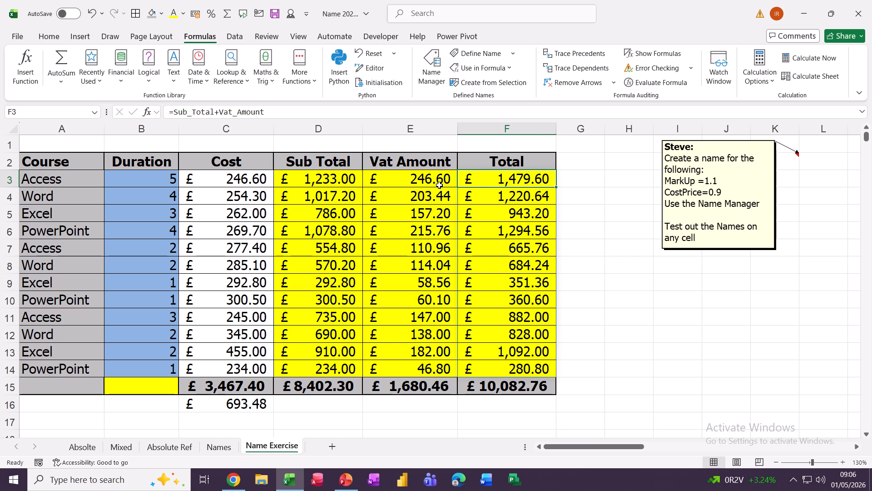
Compare the Total formula shown for cells F4 and F6 with the one in F3
{"action": "left_click", "coordinate": [478, 194]}
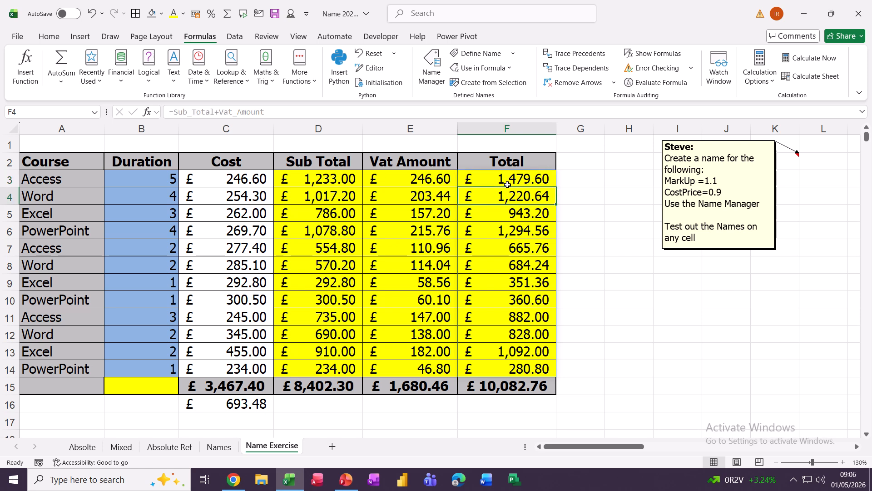
{"action": "left_click", "coordinate": [497, 228]}
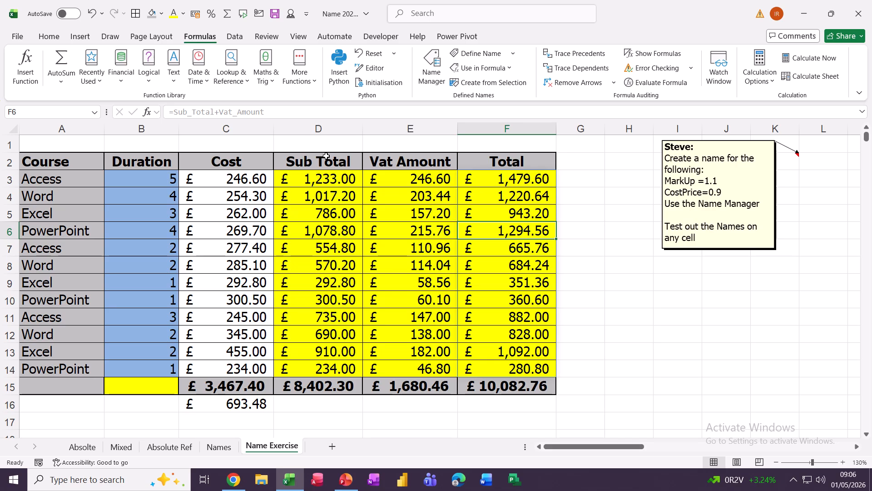
{"action": "left_click", "coordinate": [492, 180]}
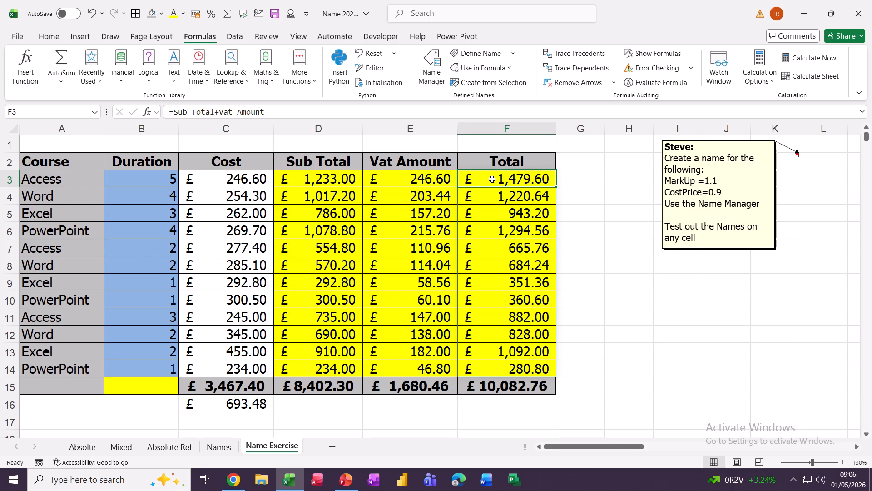
Change the Vat Amount formula in cell E3 to the misspelled name version =Sub_Total*vats
{"action": "left_click", "coordinate": [404, 181]}
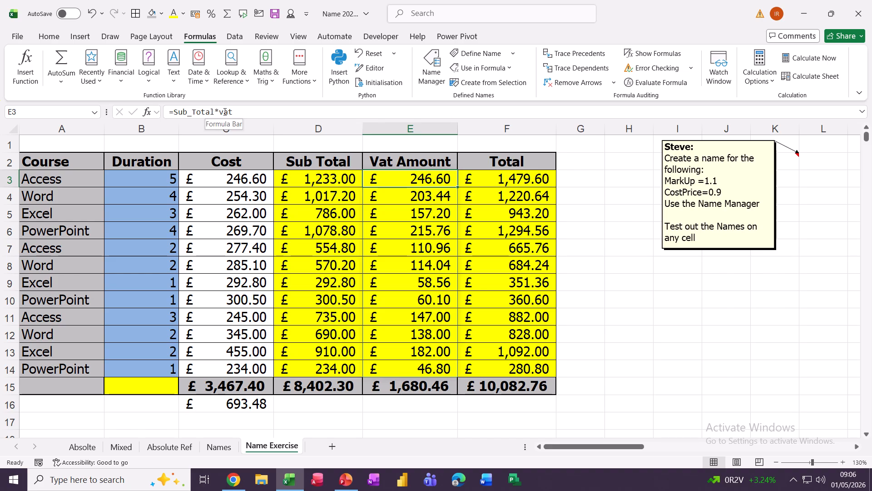
{"action": "left_click", "coordinate": [264, 112]}
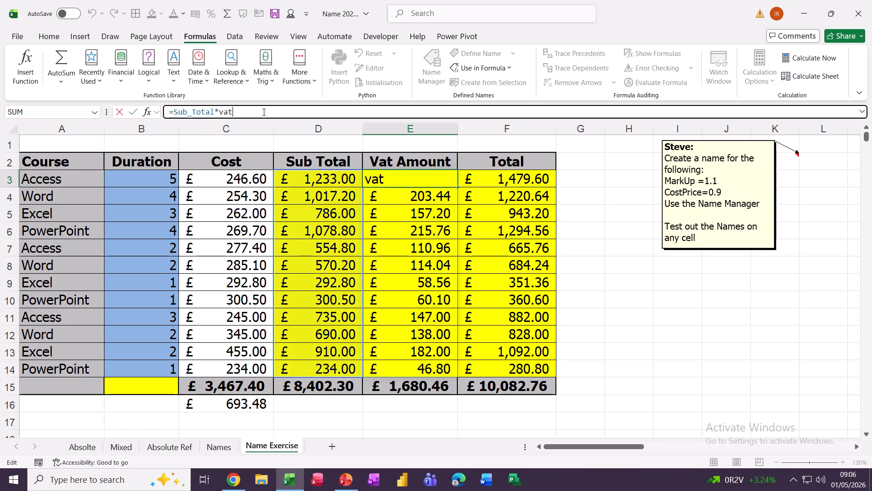
{"action": "type", "text": "s"}
{"action": "key", "text": "Return"}
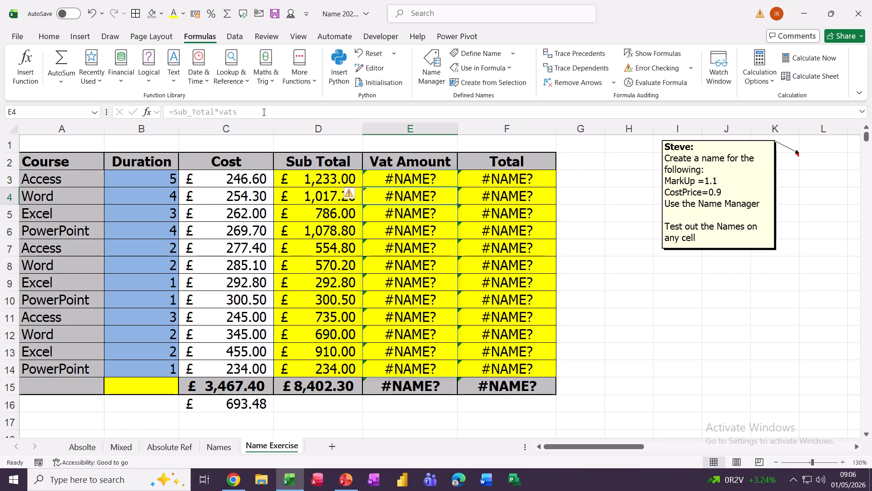
Correct the name in the Vat Amount formula in cell E3 so it reads =Sub_Total*vat
{"action": "left_click", "coordinate": [398, 180]}
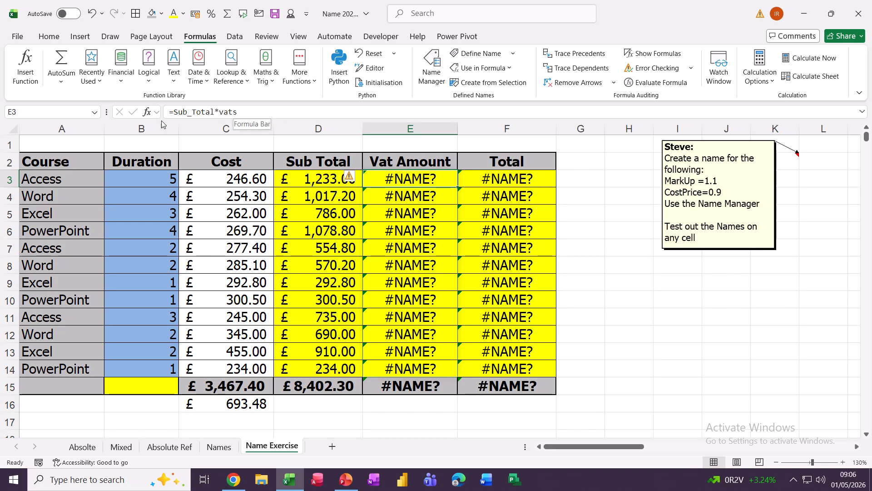
{"action": "left_click", "coordinate": [244, 109]}
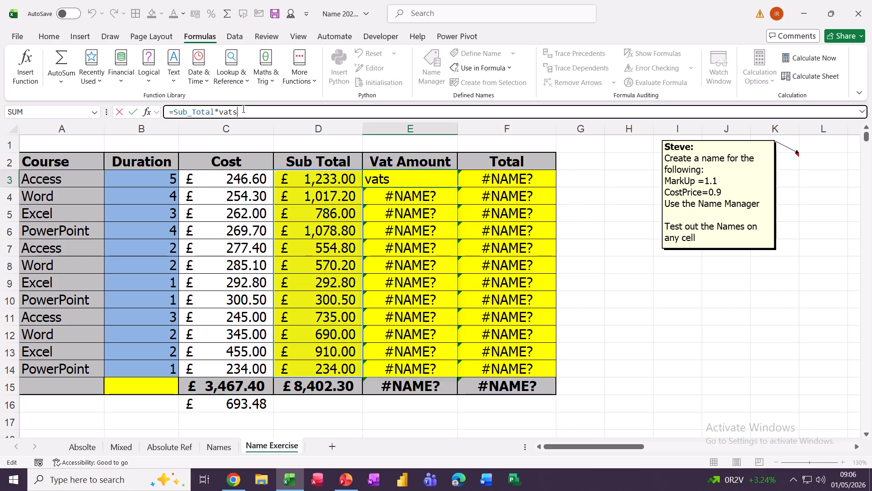
{"action": "key", "text": "BackSpace"}
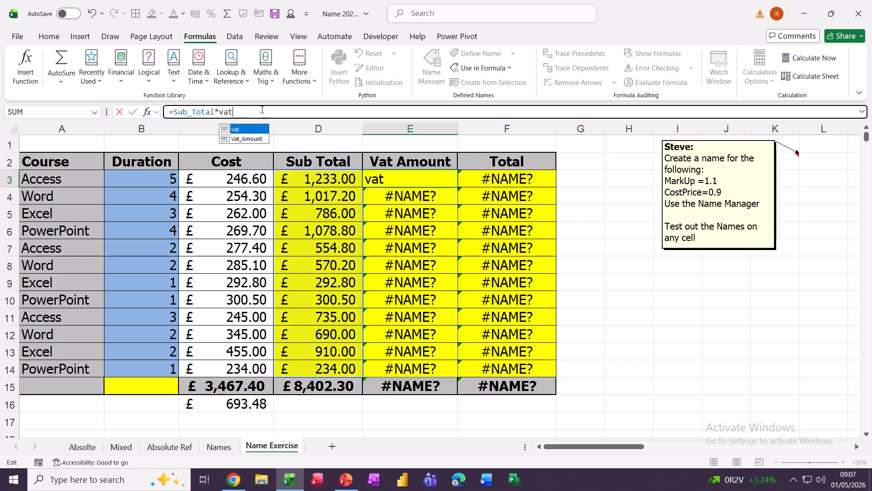
{"action": "left_click", "coordinate": [132, 113]}
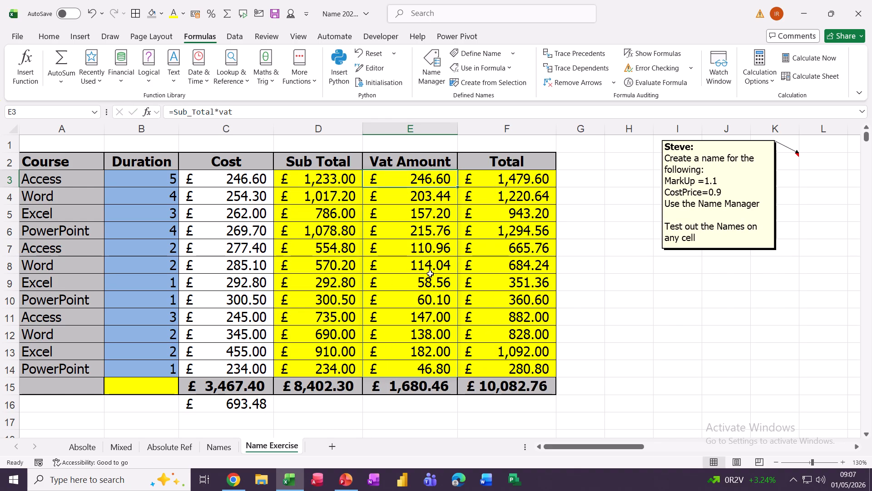
Clear the Total amounts in F3:F14 and enter a first name as text in cell F7
{"action": "left_click_drag", "start_coordinate": [497, 186], "coordinate": [489, 368]}
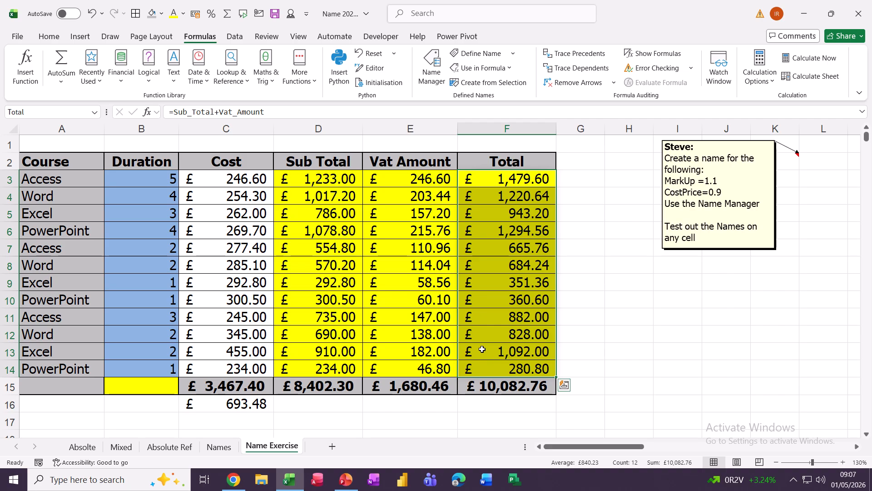
{"action": "key", "text": "Delete"}
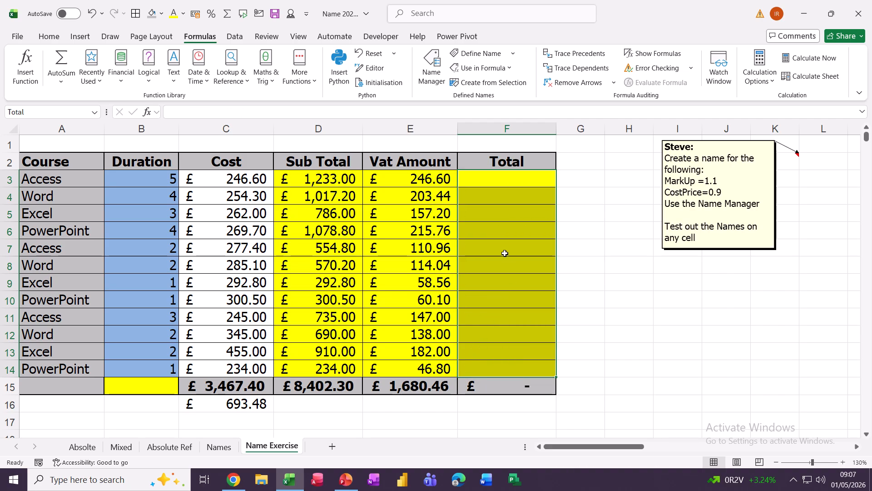
{"action": "left_click", "coordinate": [483, 250]}
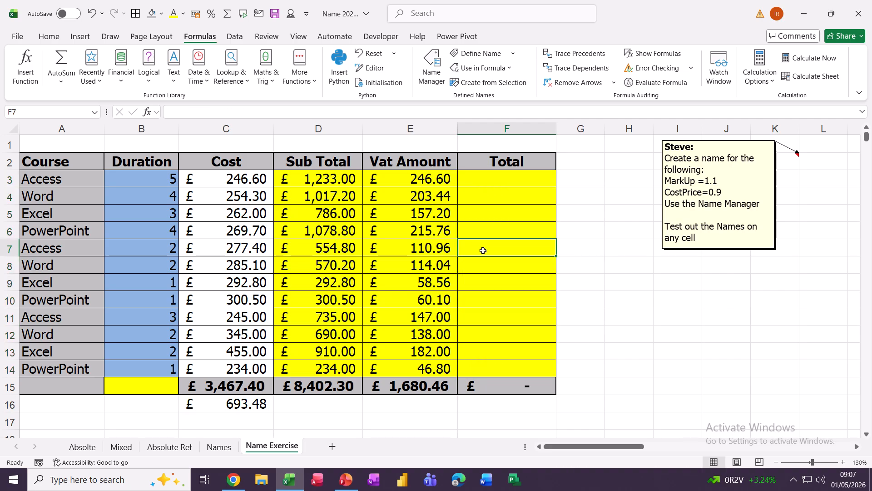
{"action": "type", "text": "steve"}
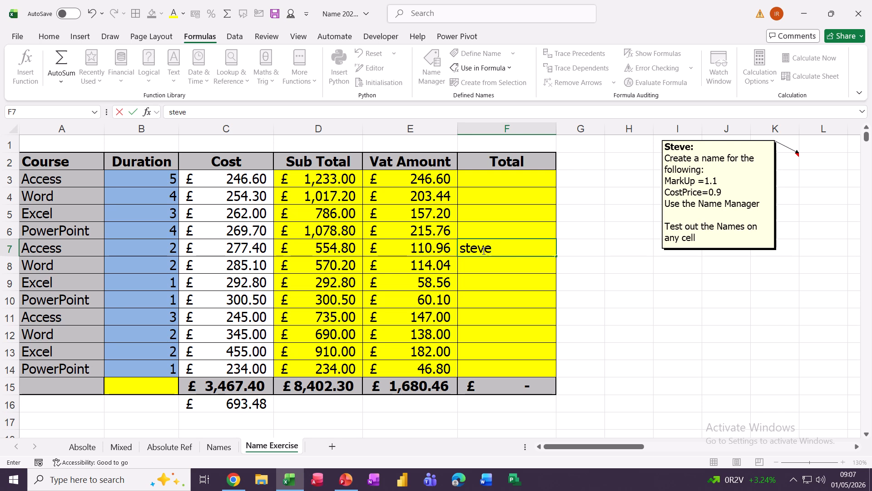
{"action": "key", "text": "Return"}
{"action": "key", "text": "Return"}
{"action": "key", "text": "Return"}
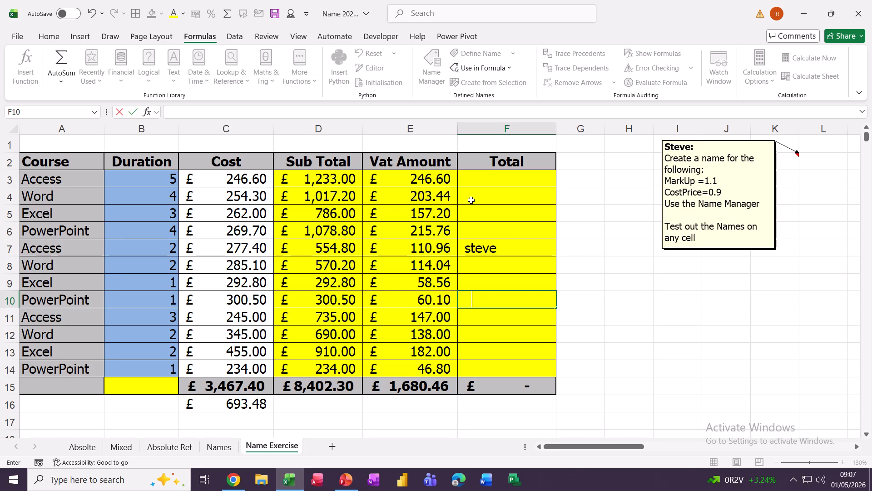
Enter the formula =Sub_Total+Vat_Amount in the first Total cell, F3, using the defined names
{"action": "left_click", "coordinate": [493, 183]}
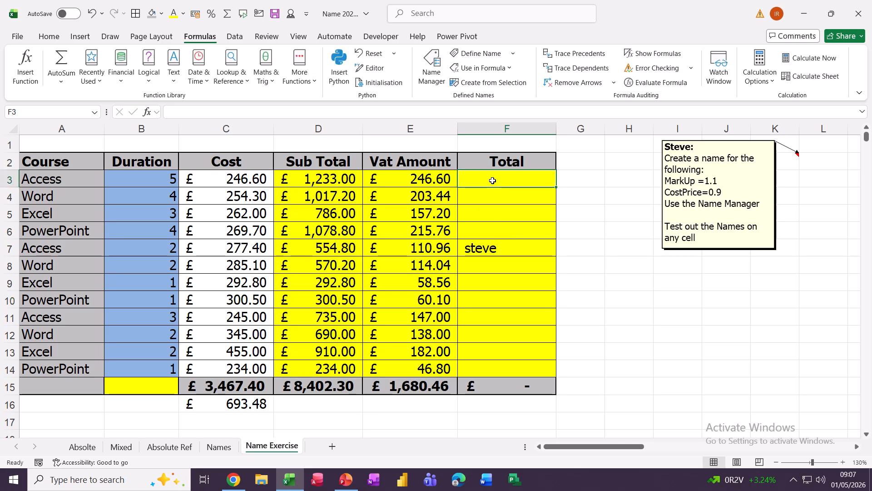
{"action": "type", "text": "=sub"}
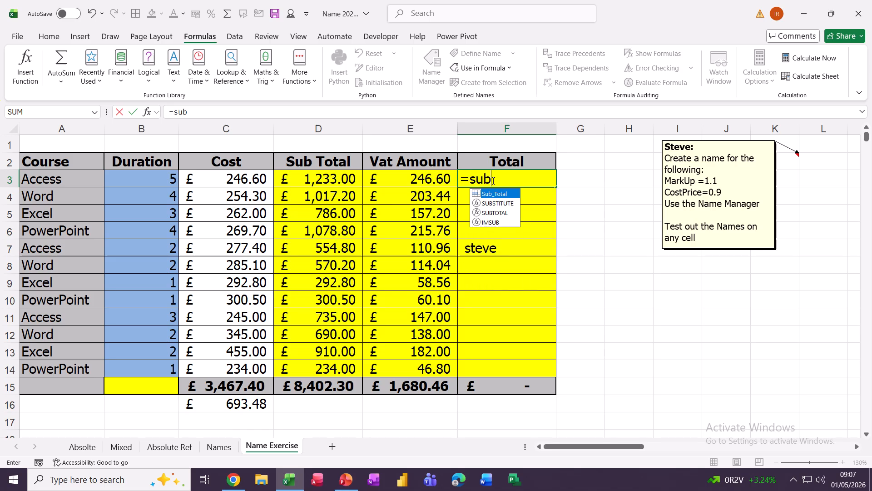
{"action": "key", "text": "Tab"}
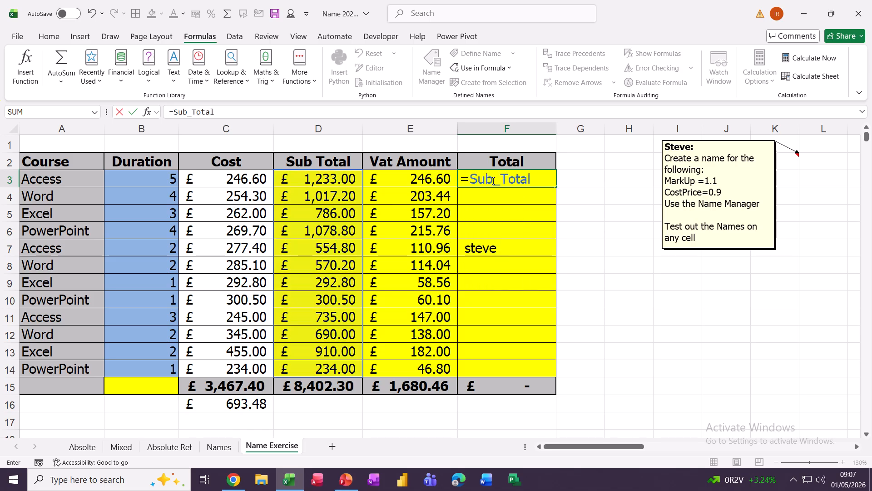
{"action": "type", "text": "+vat"}
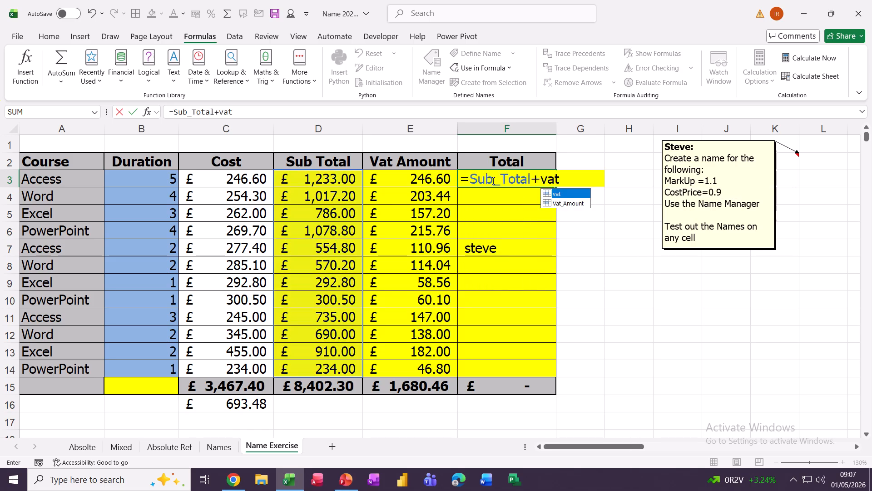
{"action": "key", "text": "Tab"}
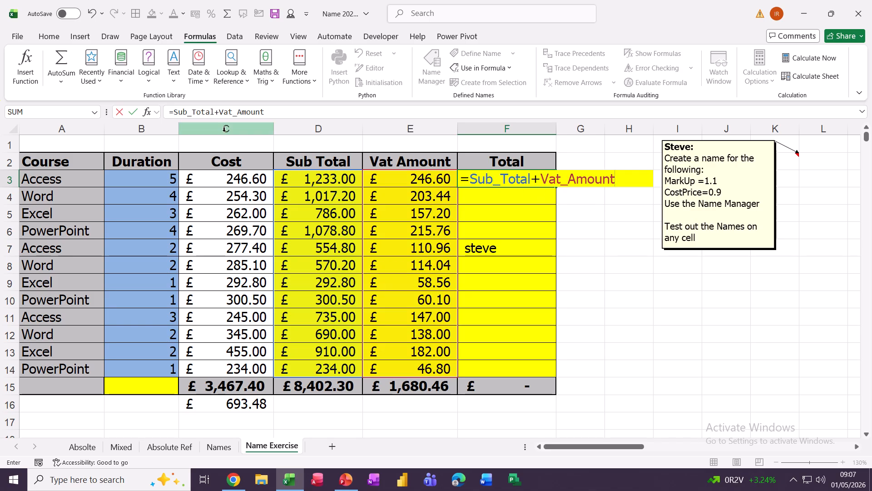
{"action": "left_click", "coordinate": [132, 112]}
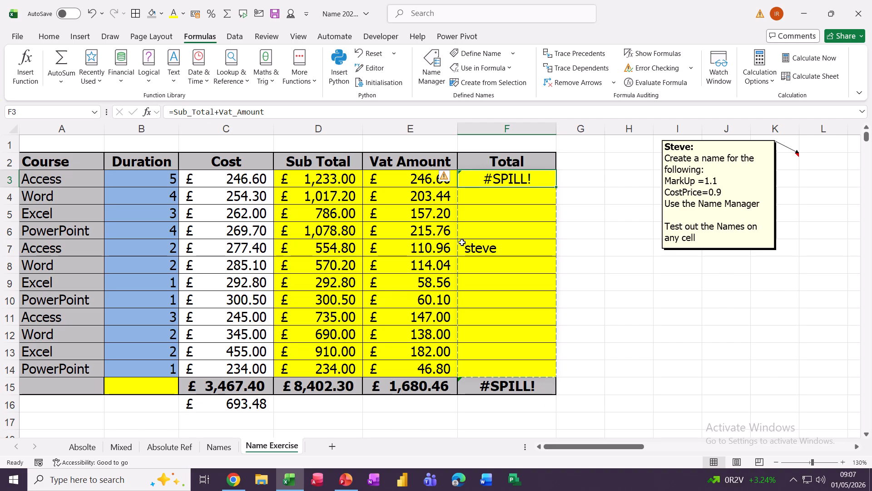
Clear the text in F7 and all remaining contents of F4:F14 so the Total formula in F3 can spill
{"action": "left_click", "coordinate": [486, 251]}
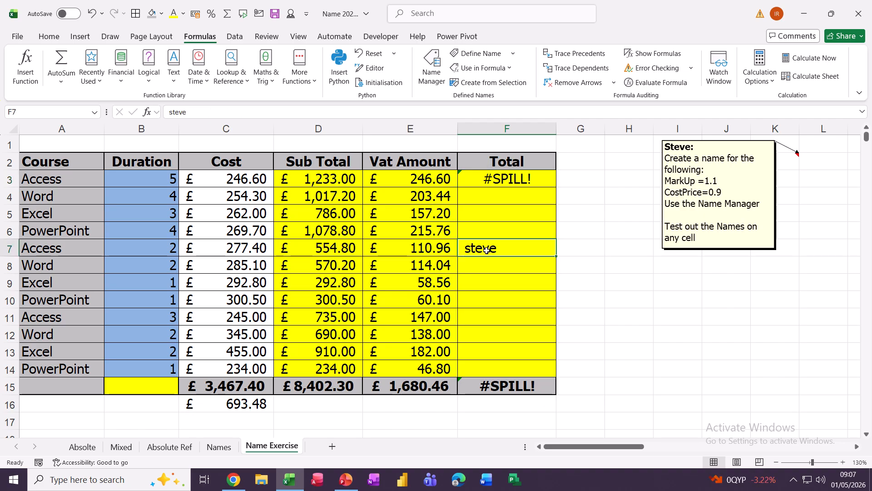
{"action": "key", "text": "Delete"}
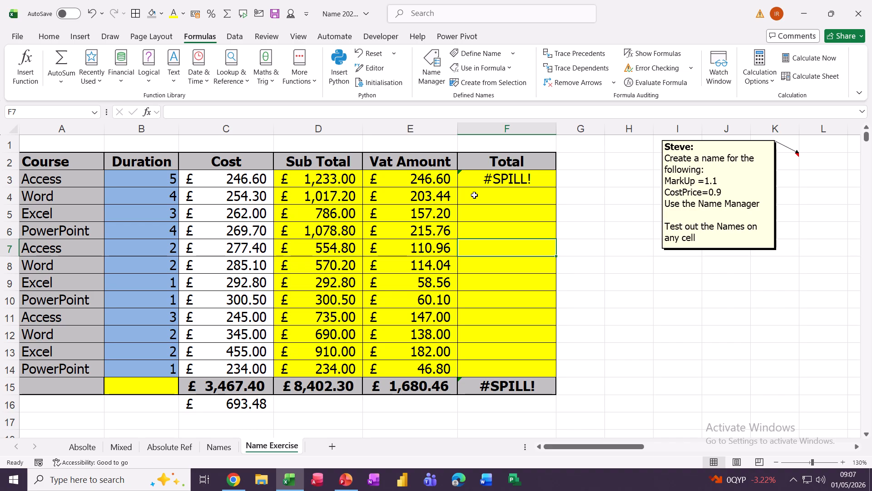
{"action": "left_click_drag", "start_coordinate": [474, 195], "coordinate": [484, 366]}
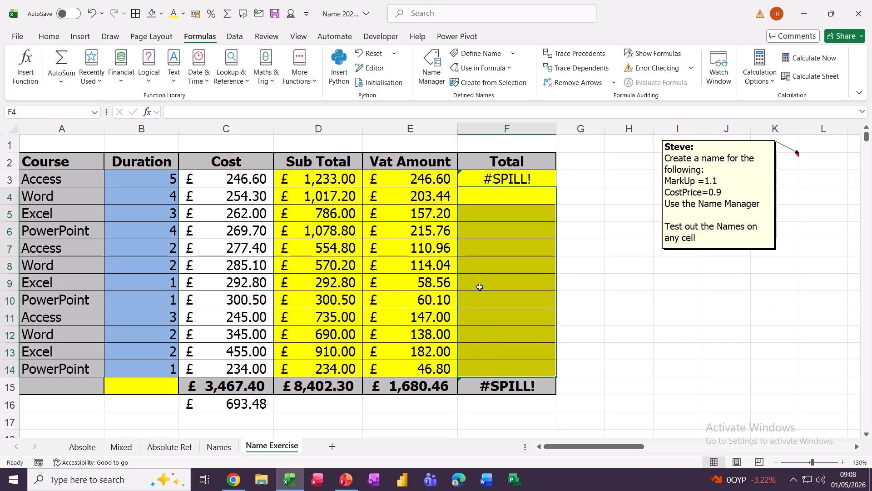
{"action": "key", "text": "Delete"}
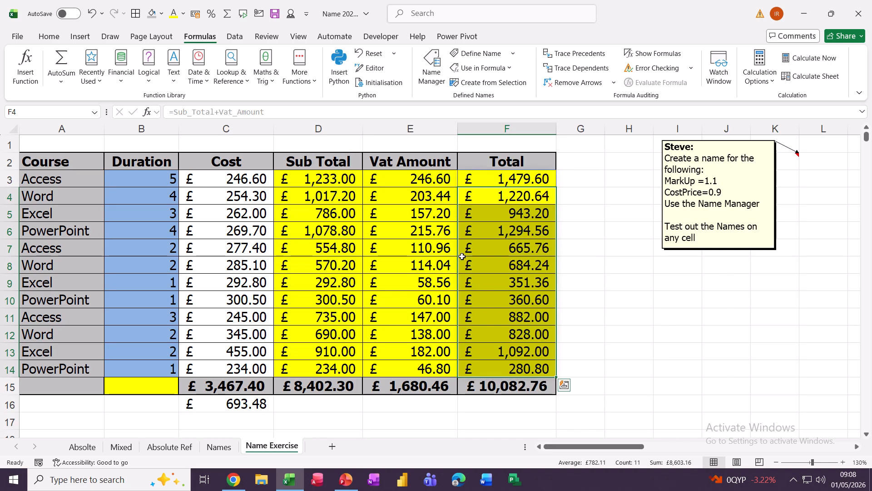
{"action": "left_click", "coordinate": [472, 184]}
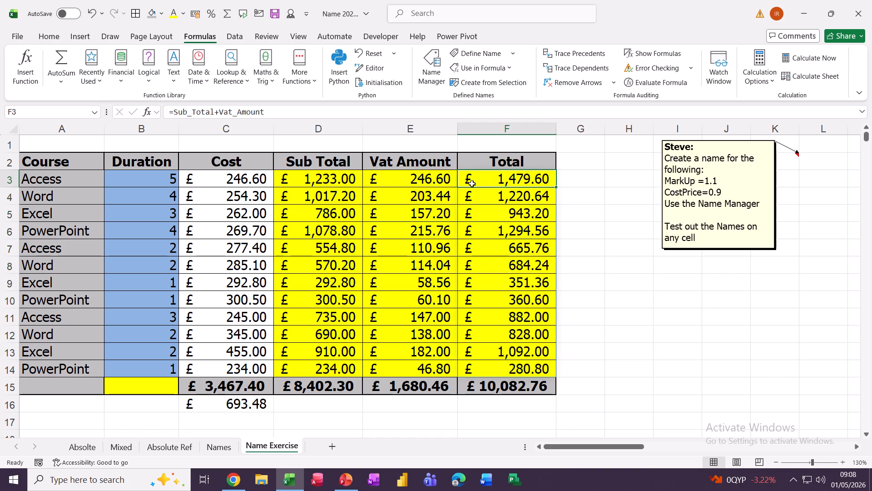